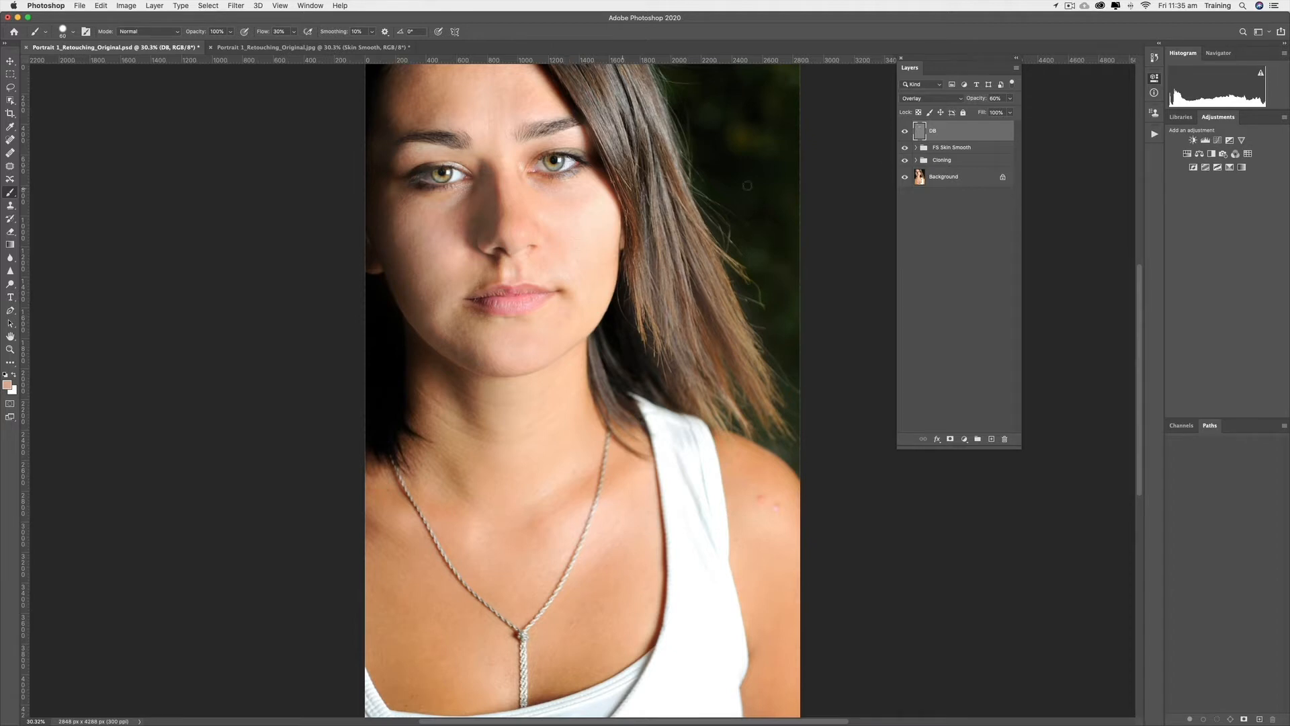
Add a Curves adjustment layer and rename it Eyes
{"action": "left_click", "coordinate": [1219, 142]}
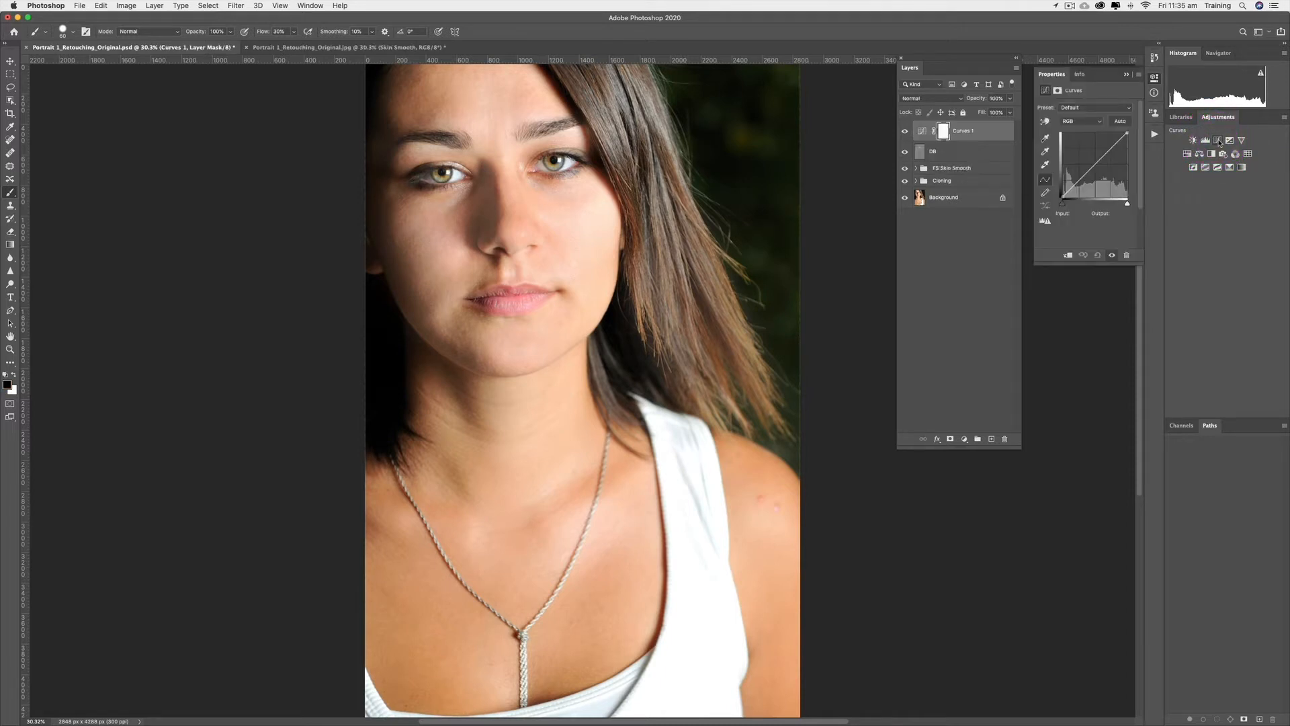
{"action": "double_click", "coordinate": [965, 132]}
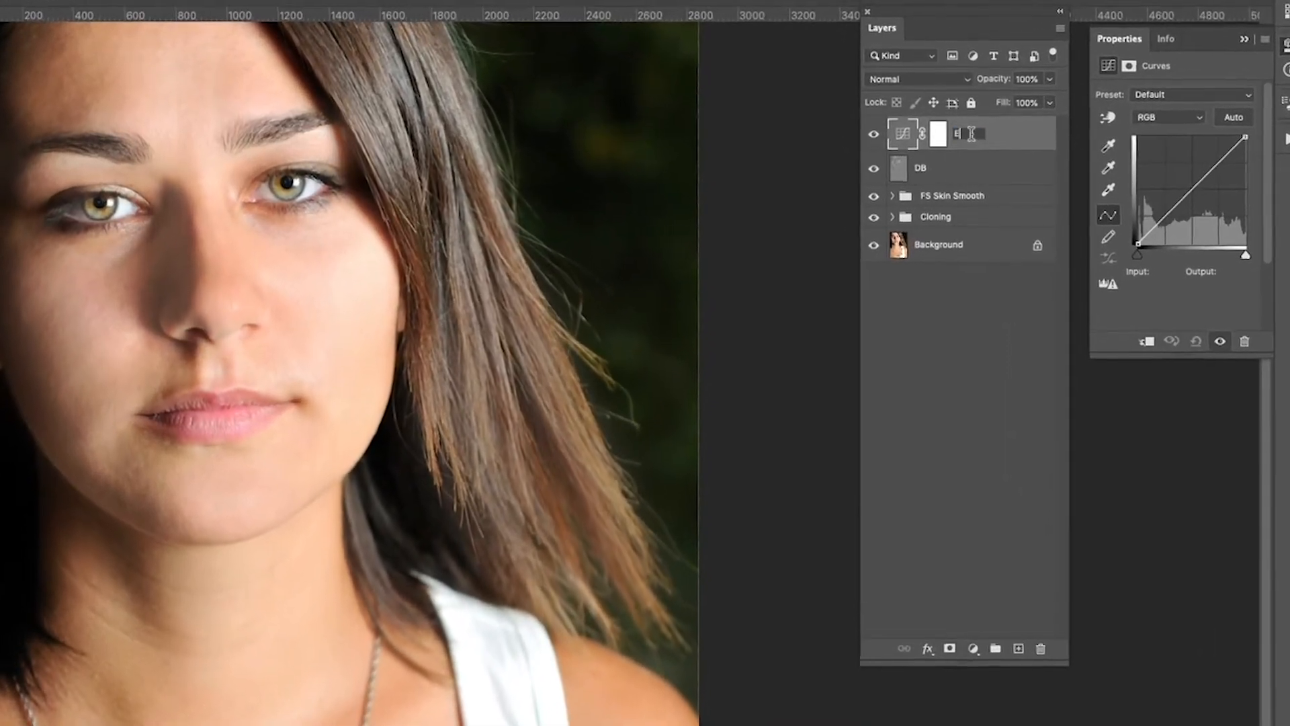
{"action": "type", "text": "Eyes"}
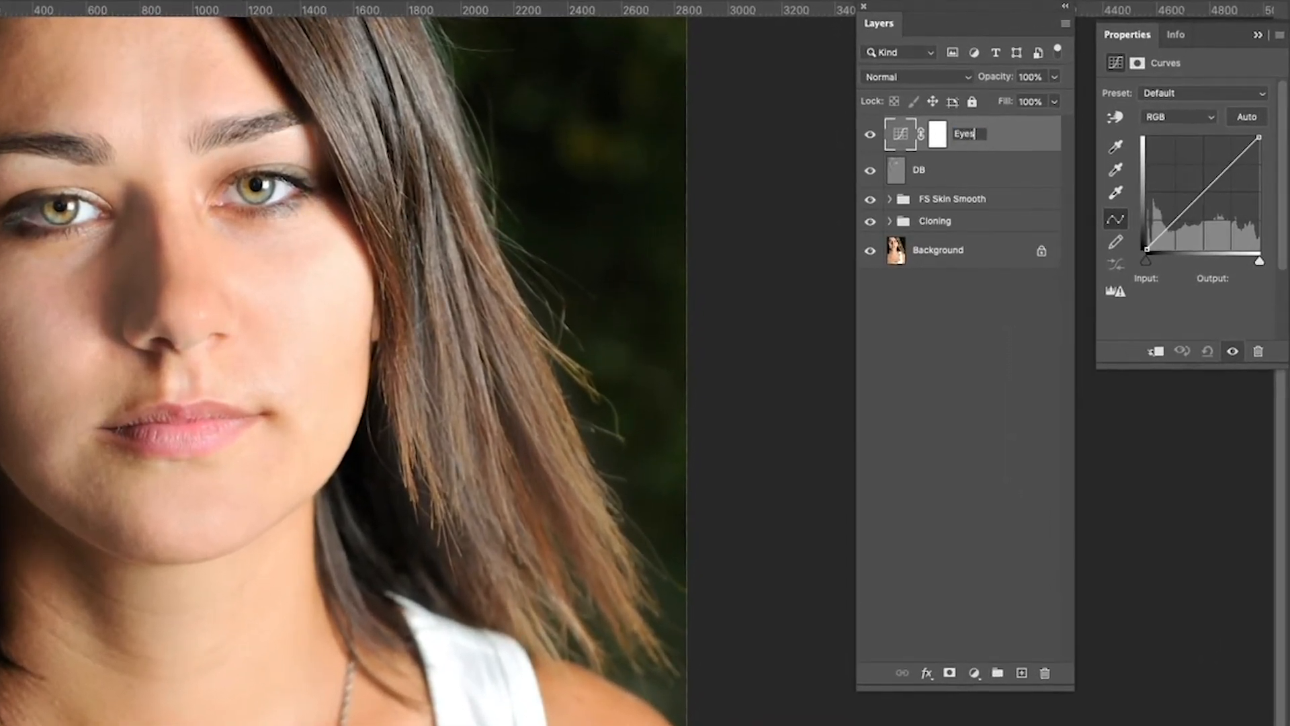
{"action": "key", "text": "Return"}
Lift the curve's midpoint to brighten the portrait, then select the layer's mask
{"action": "left_click", "coordinate": [1201, 194]}
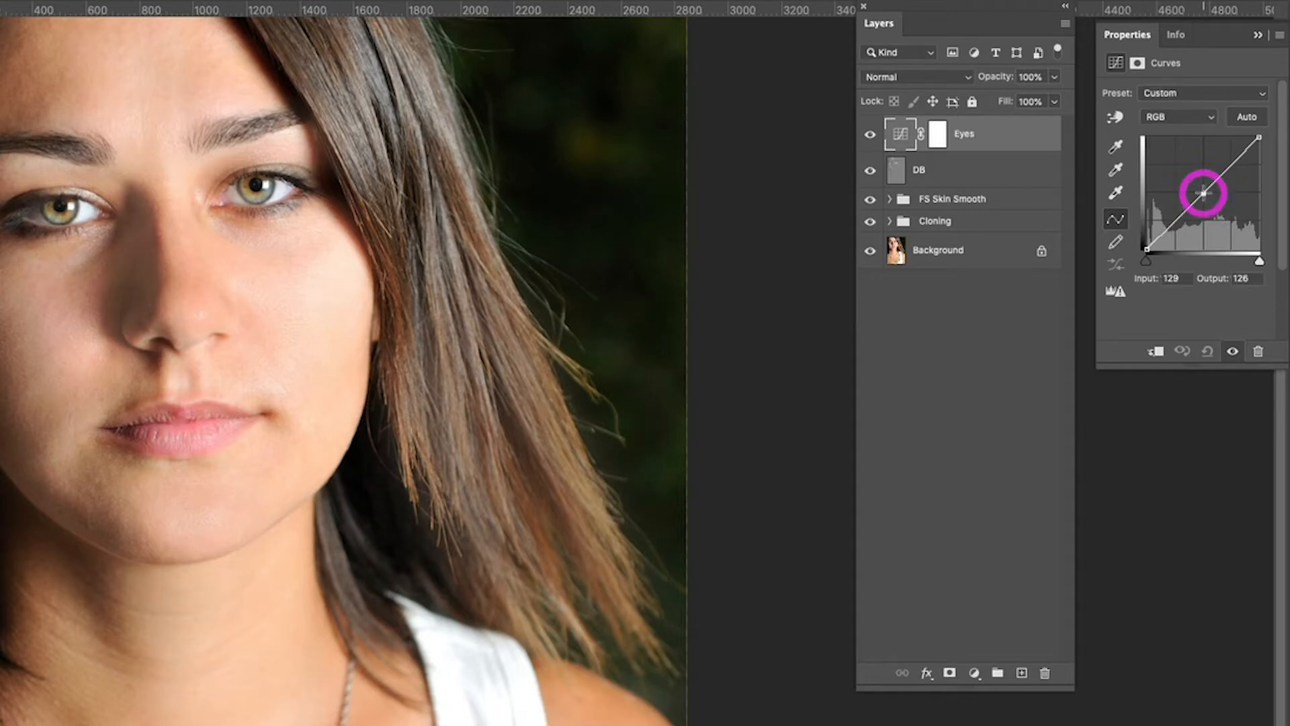
{"action": "left_click_drag", "start_coordinate": [1202, 194], "coordinate": [1194, 184]}
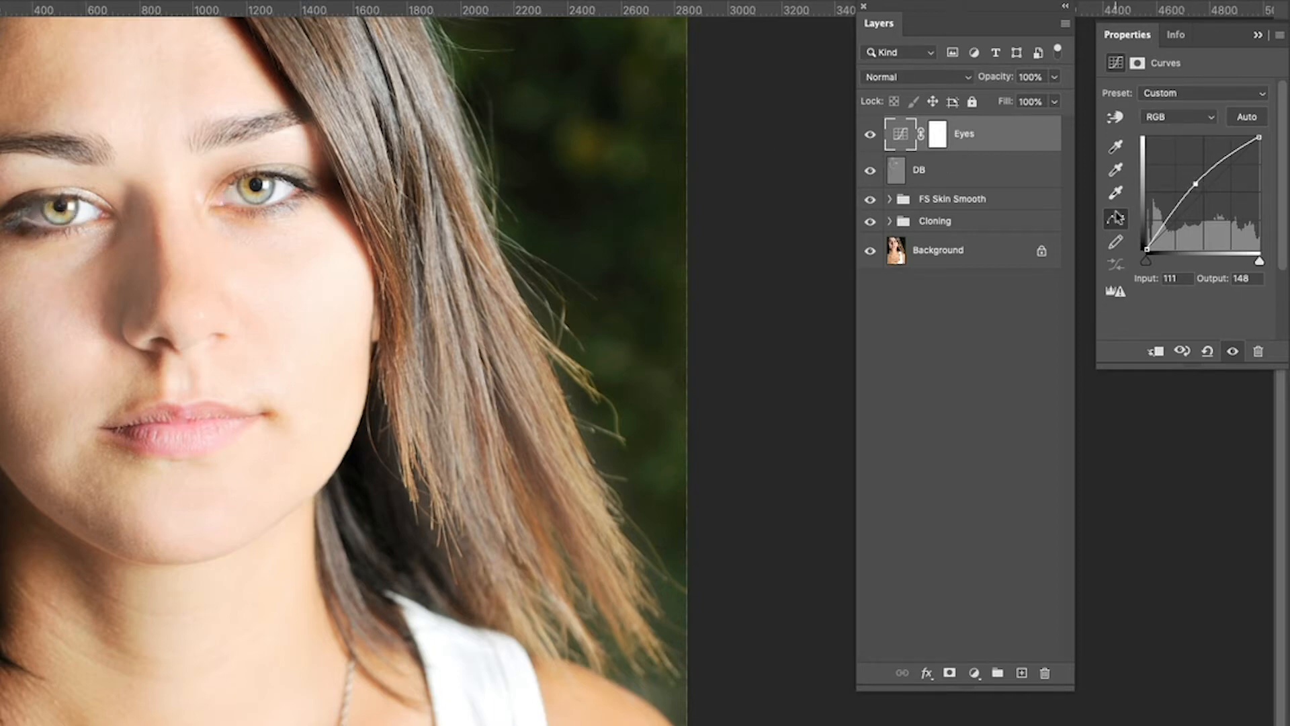
{"action": "left_click", "coordinate": [938, 135]}
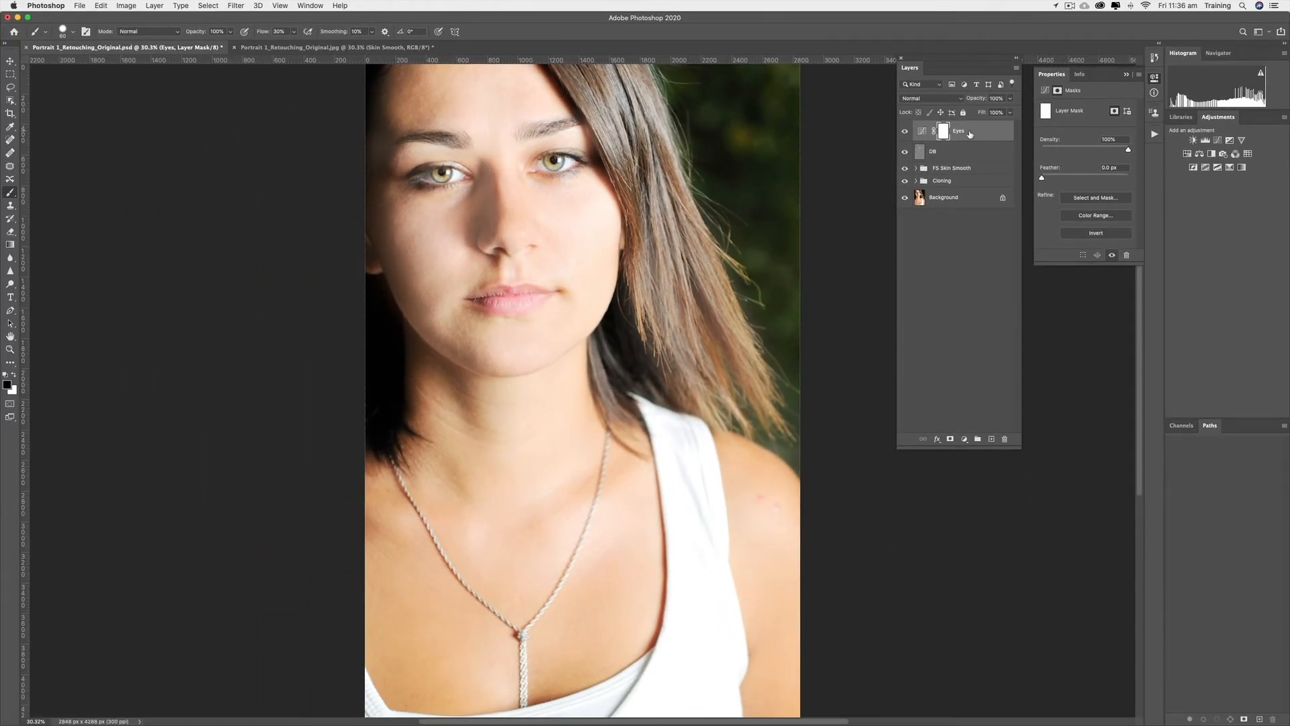
Fill the Eyes layer mask with black using Edit > Fill
{"action": "left_click", "coordinate": [102, 6]}
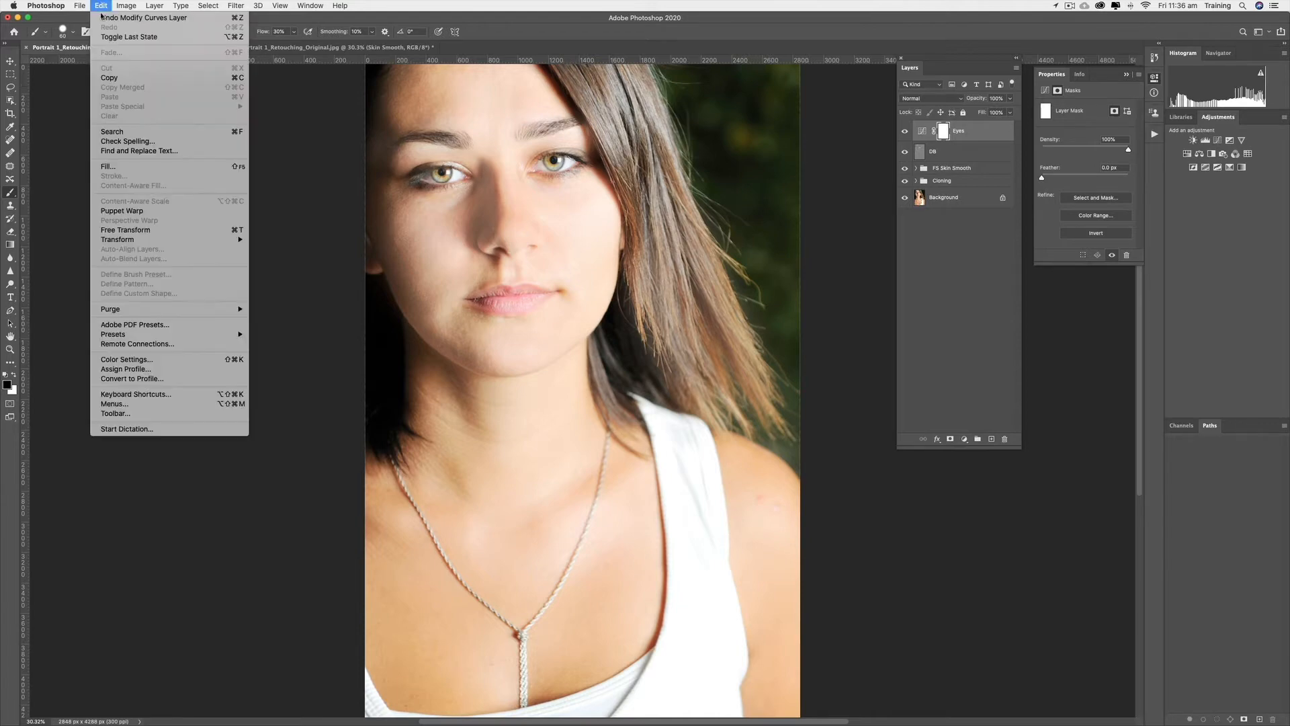
{"action": "left_click", "coordinate": [123, 168]}
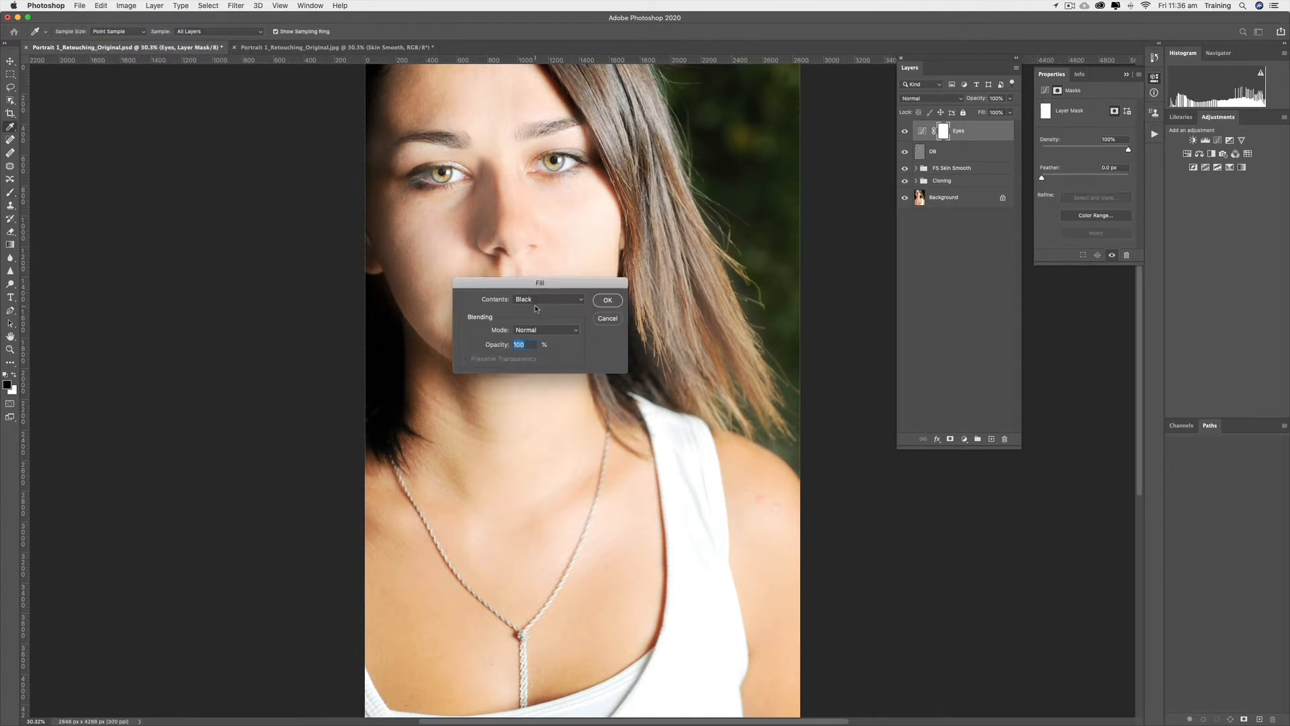
{"action": "left_click", "coordinate": [606, 299]}
Switch to the Brush tool and zoom in on the eyes in the portrait
{"action": "key", "text": "b"}
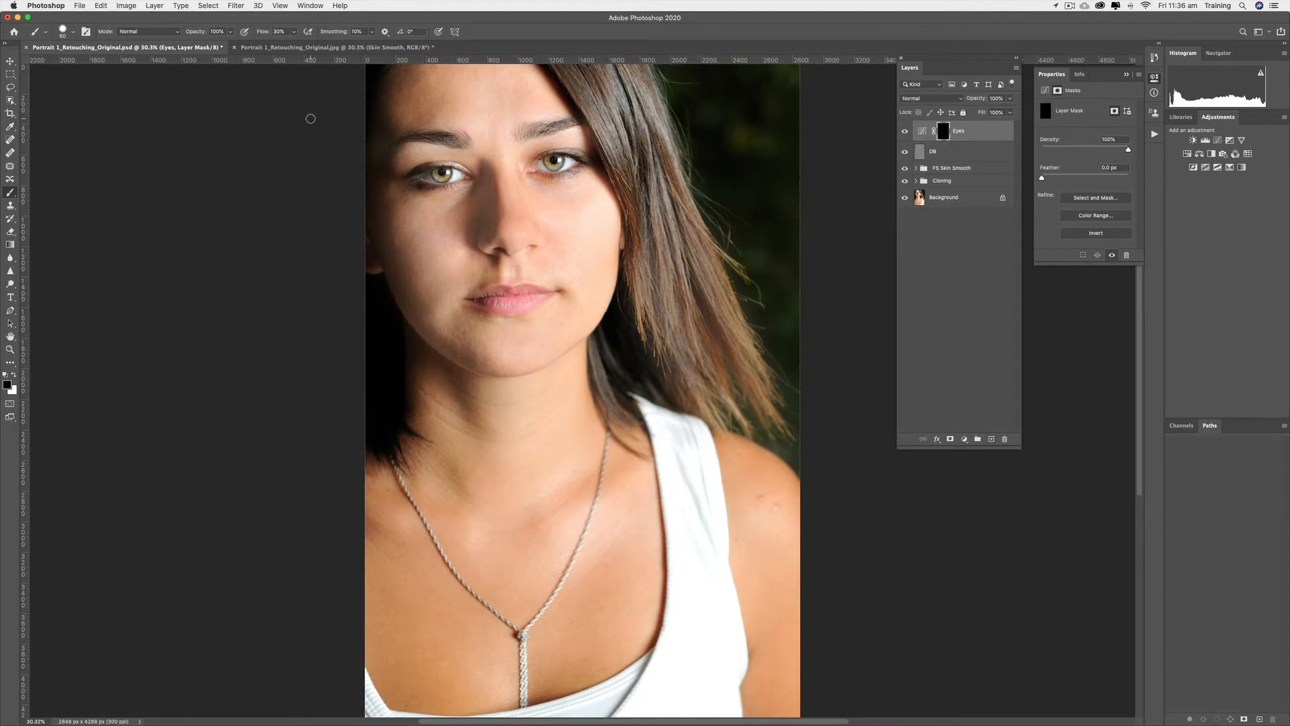
{"action": "key", "text": "super+plus"}
{"action": "key", "text": "super+plus"}
{"action": "key", "text": "super+plus"}
{"action": "key", "text": "super+plus"}
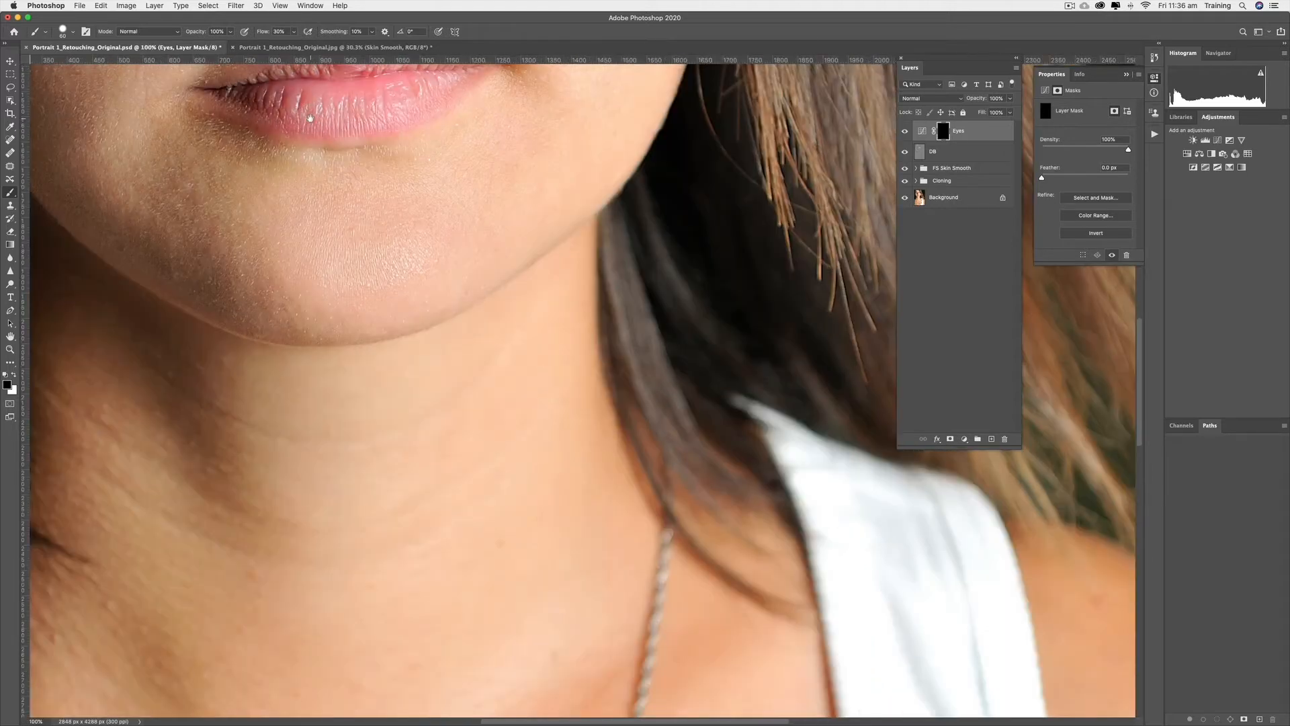
{"action": "left_click_drag", "start_coordinate": [436, 304], "coordinate": [466, 348]}
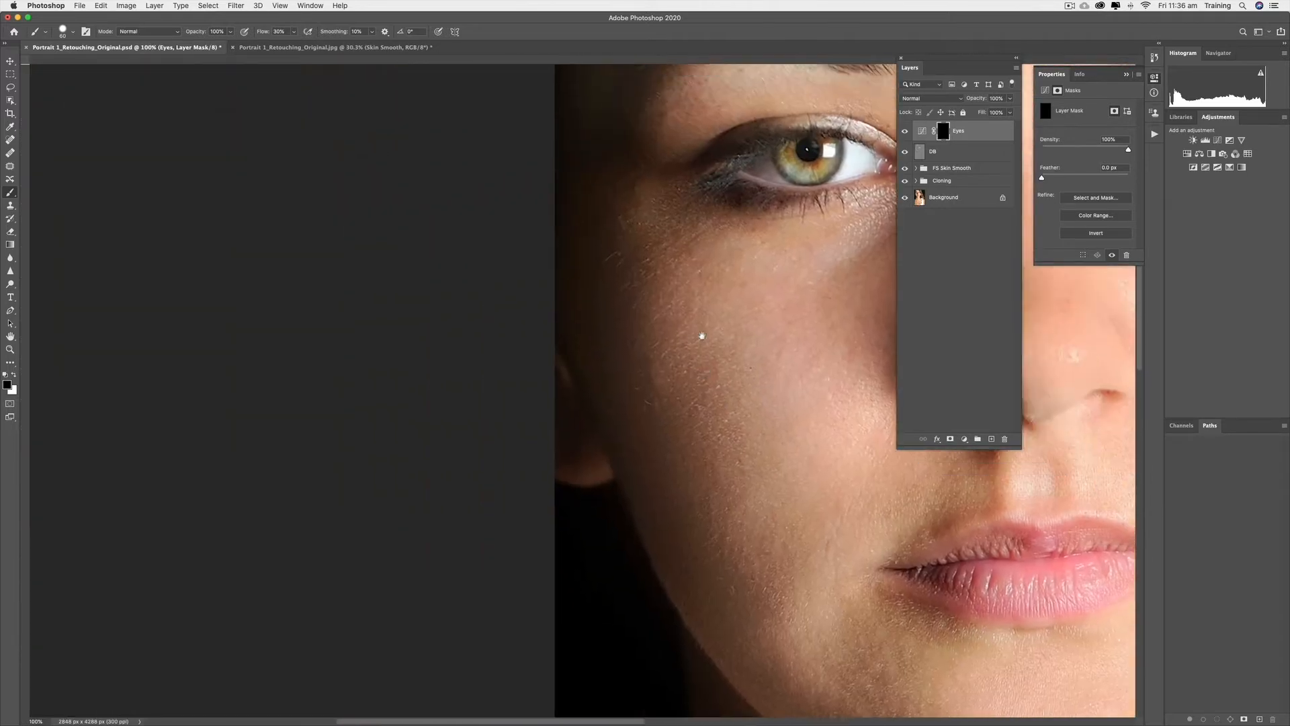
{"action": "left_click_drag", "start_coordinate": [702, 340], "coordinate": [864, 374]}
{"action": "left_click_drag", "start_coordinate": [555, 337], "coordinate": [462, 310]}
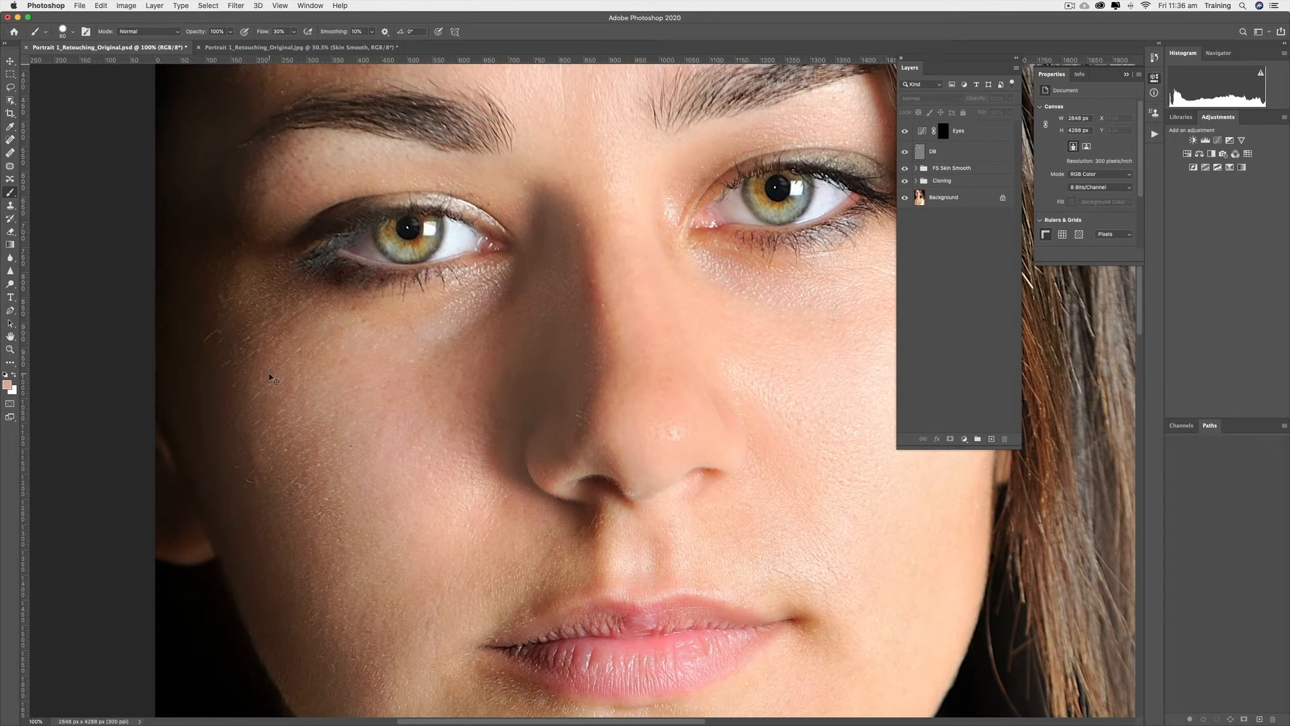
Zoom to 200% on one eye and pick the Brush tool
{"action": "key", "text": "super+plus"}
{"action": "left_click_drag", "start_coordinate": [182, 231], "coordinate": [320, 418]}
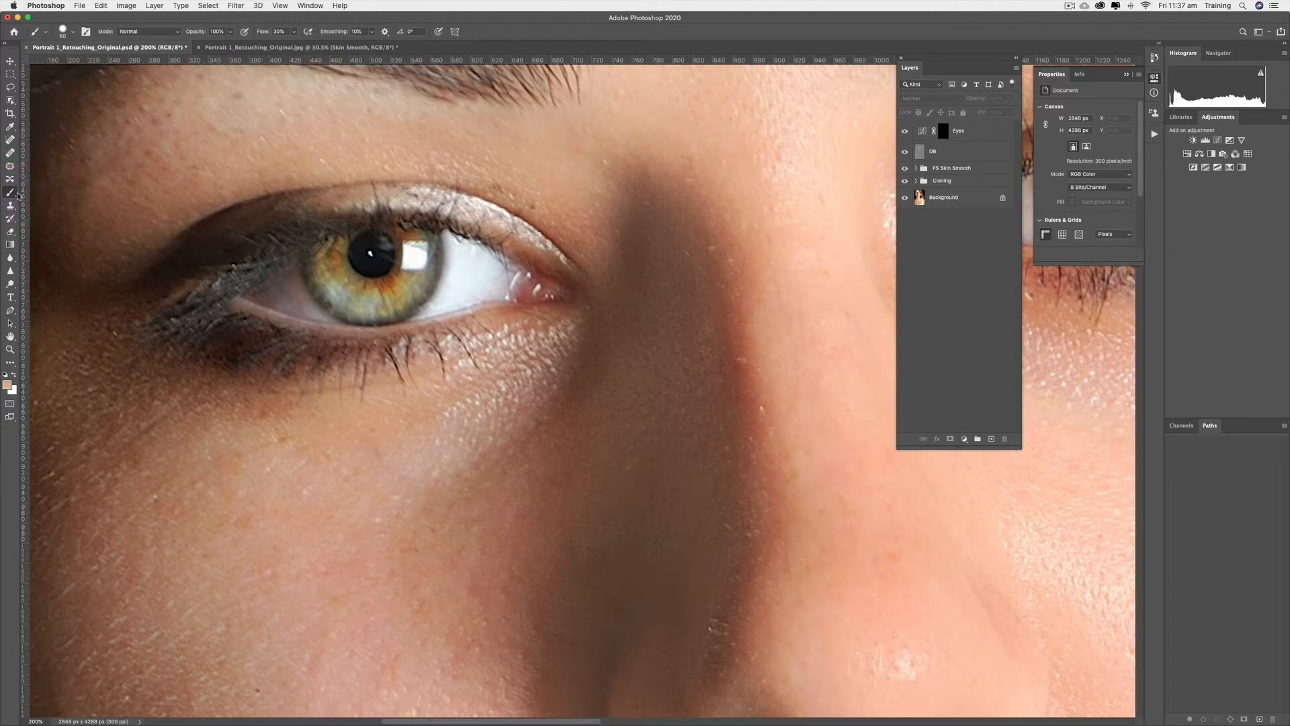
{"action": "left_click_drag", "start_coordinate": [18, 194], "coordinate": [42, 193]}
Target the Eyes mask and make white the foreground colour
{"action": "left_click", "coordinate": [942, 131]}
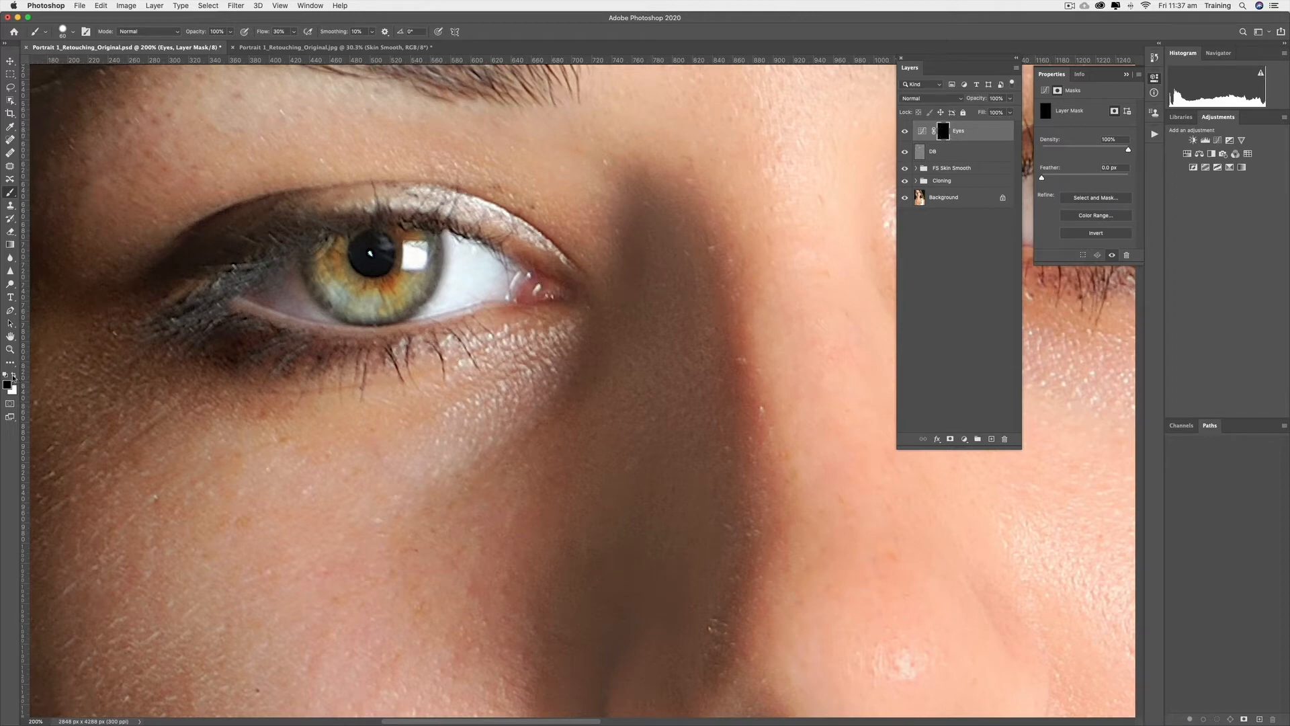
{"action": "left_click", "coordinate": [13, 377]}
{"action": "left_click", "coordinate": [12, 388]}
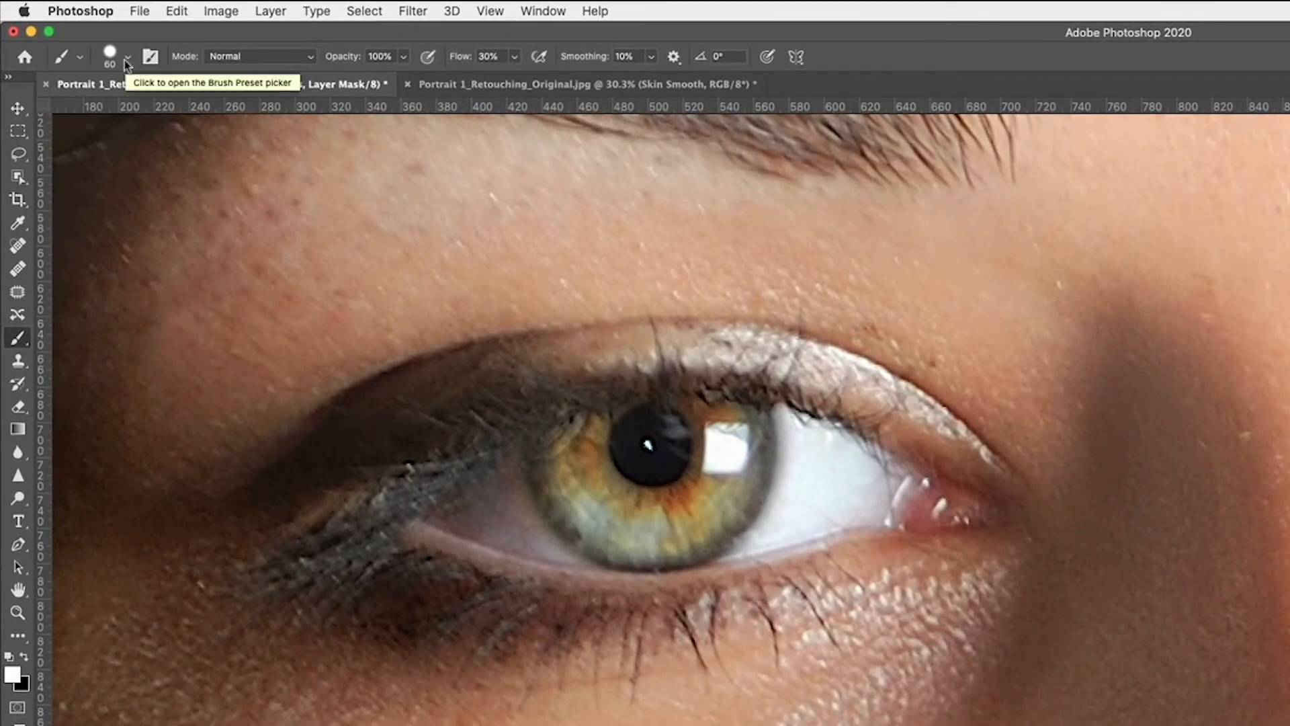
Shrink the brush to fit the iris and set its hardness and opacity to 74%
{"action": "key", "text": "bracketleft"}
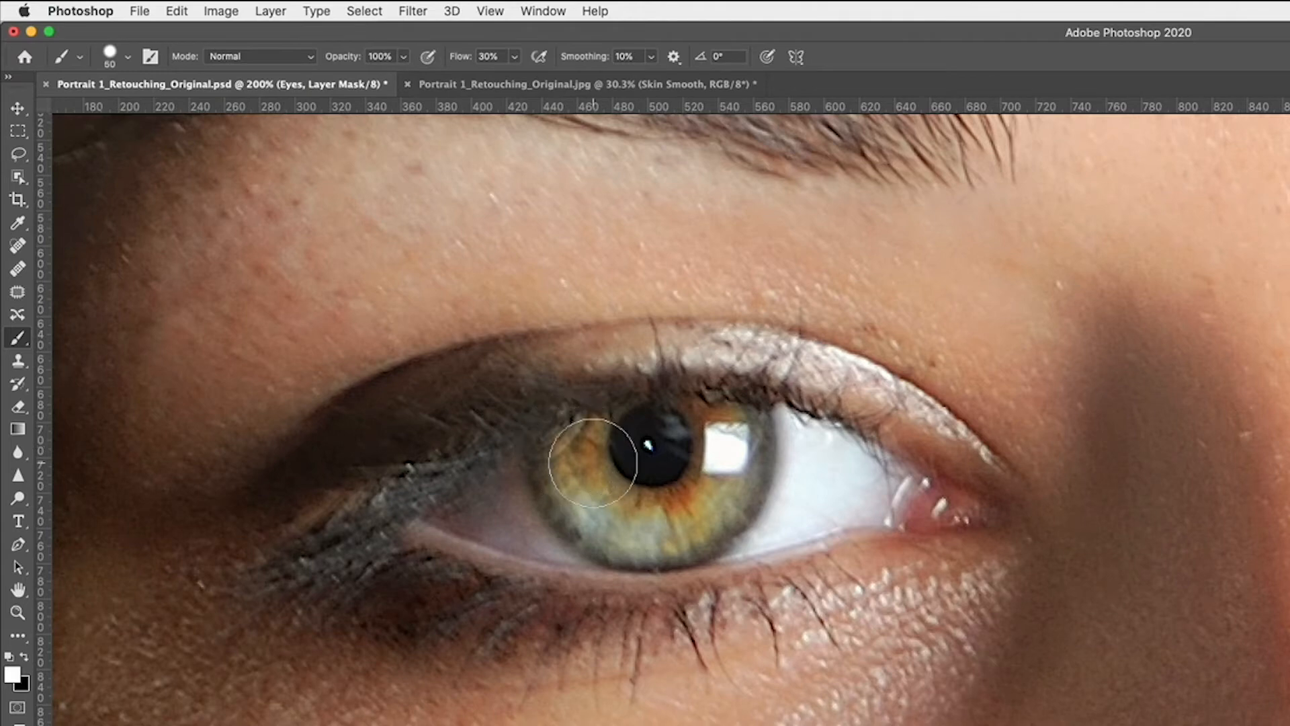
{"action": "key", "text": "bracketleft"}
{"action": "key", "text": "bracketleft"}
{"action": "key", "text": "bracketleft"}
{"action": "key", "text": "bracketleft"}
{"action": "key", "text": "bracketleft"}
{"action": "key", "text": "bracketleft"}
{"action": "key", "text": "bracketleft"}
{"action": "left_click", "coordinate": [128, 57]}
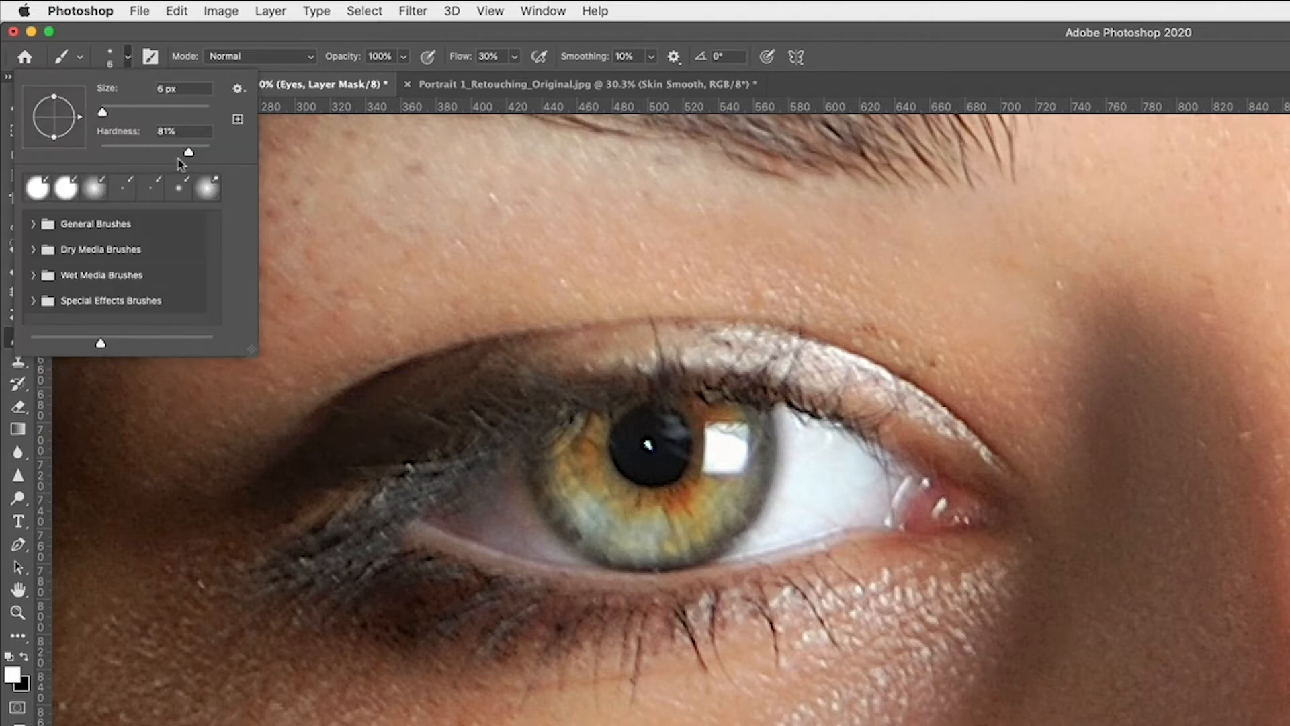
{"action": "left_click_drag", "start_coordinate": [190, 154], "coordinate": [158, 159]}
{"action": "left_click", "coordinate": [233, 27]}
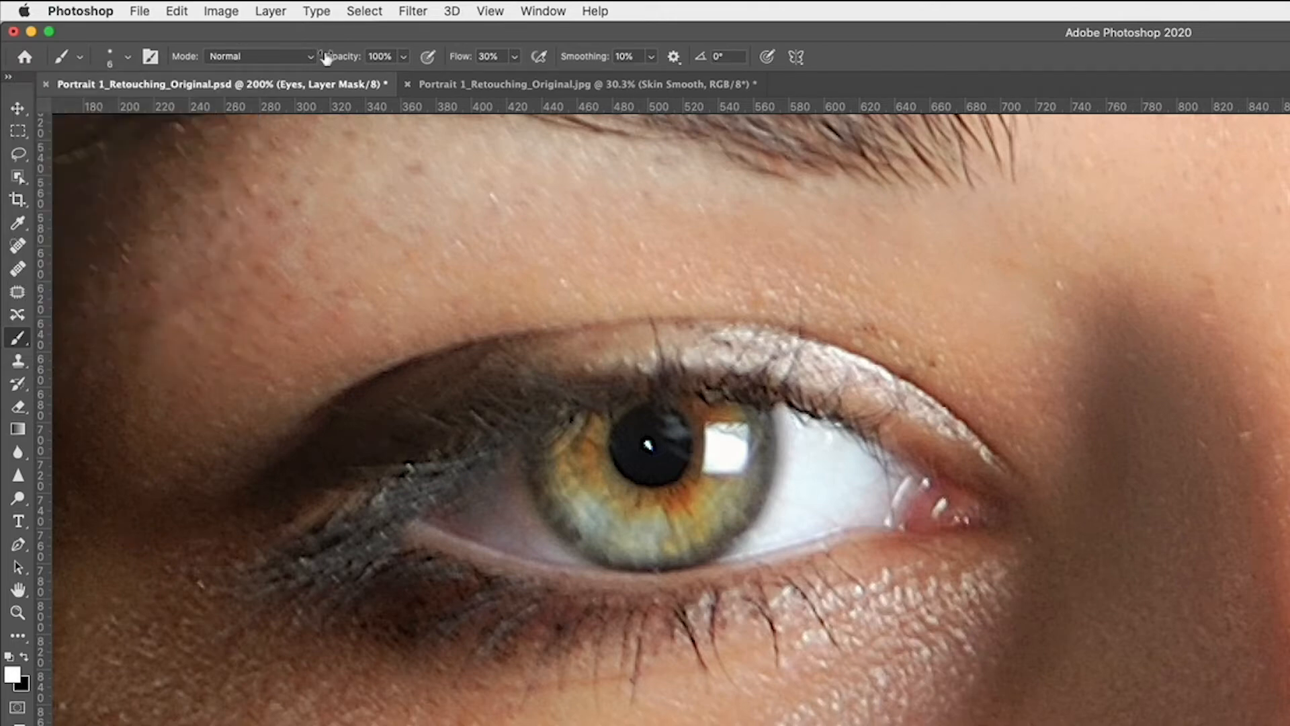
{"action": "left_click", "coordinate": [403, 57]}
{"action": "left_click_drag", "start_coordinate": [403, 80], "coordinate": [384, 82]}
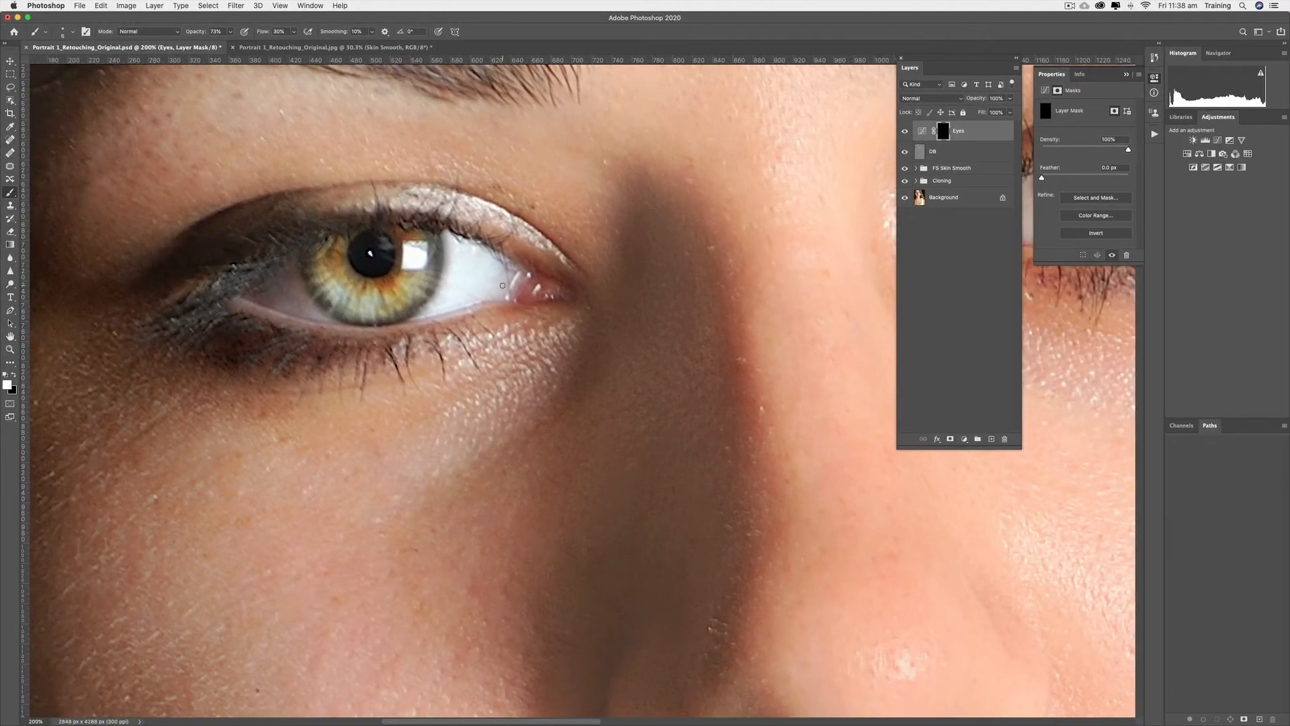
Toggle the Eyes layer's visibility to compare before and after
{"action": "left_click", "coordinate": [905, 131]}
{"action": "left_click", "coordinate": [904, 131]}
{"action": "left_click", "coordinate": [905, 131]}
{"action": "left_click", "coordinate": [905, 131]}
Create a new group named Eyes and add a white mask to it
{"action": "left_click", "coordinate": [985, 133]}
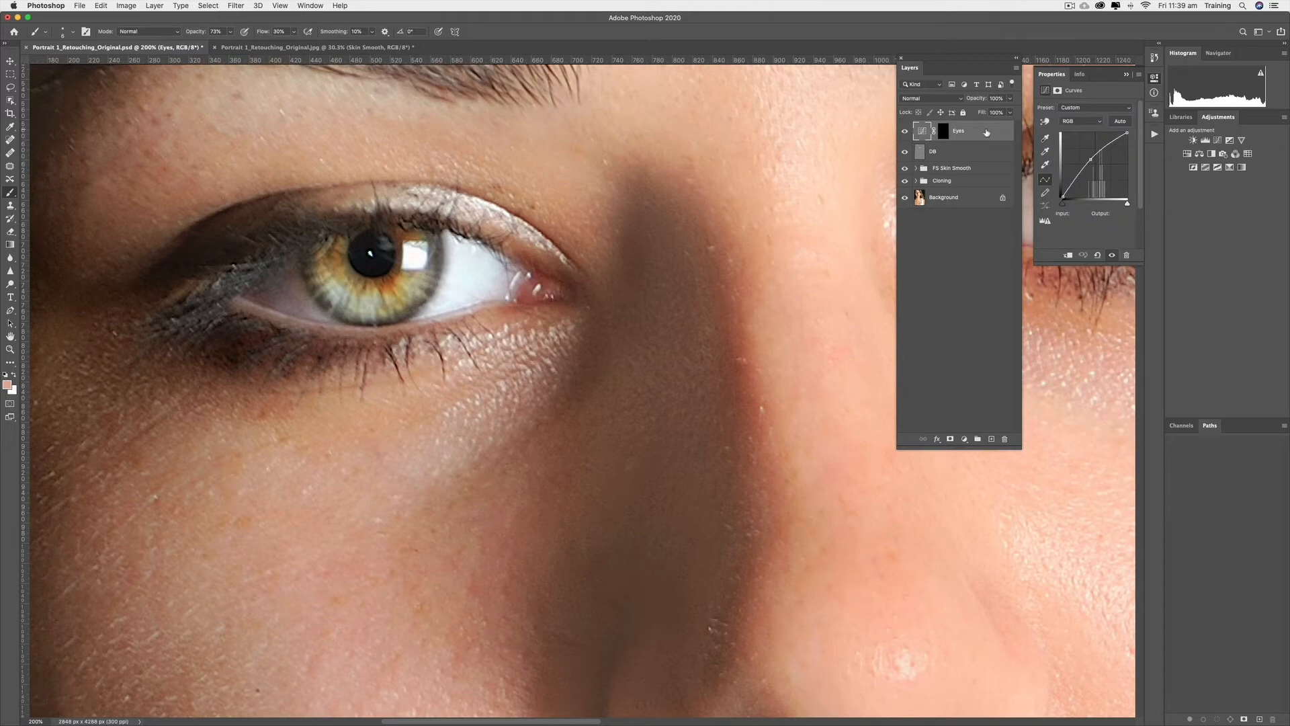
{"action": "left_click", "coordinate": [978, 442]}
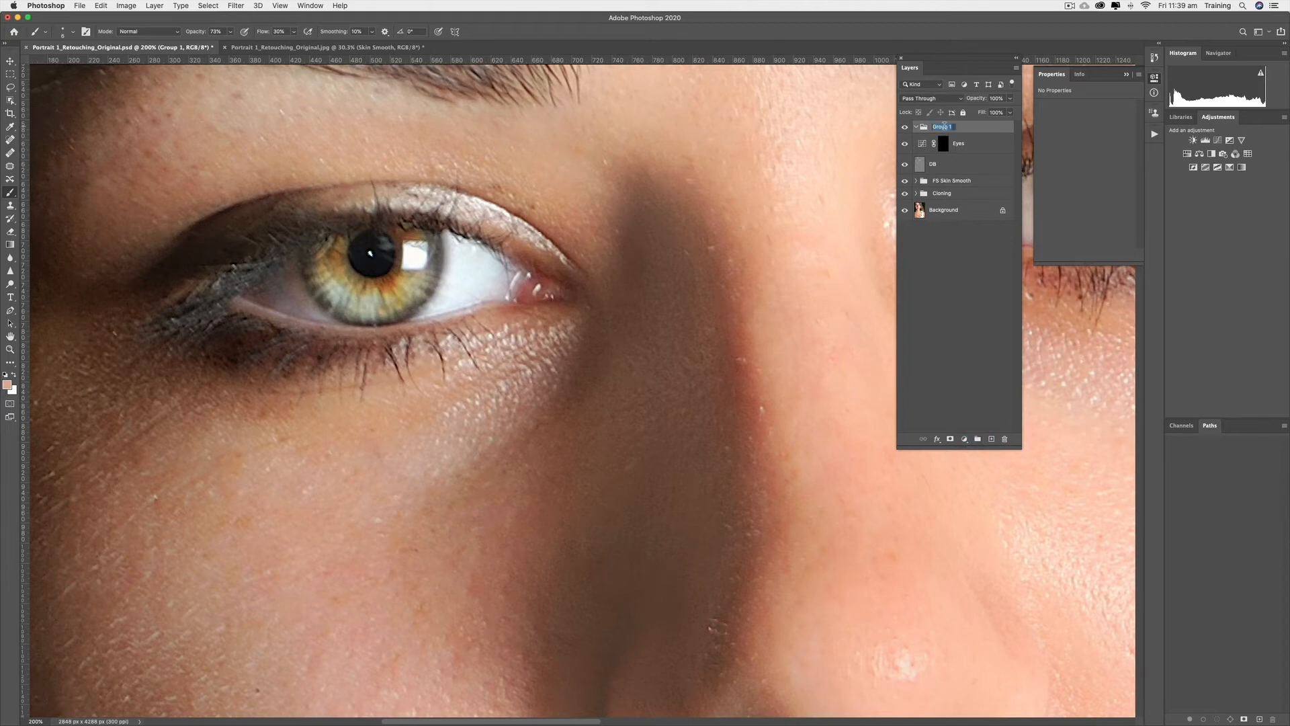
{"action": "type", "text": "Eyes"}
{"action": "key", "text": "Return"}
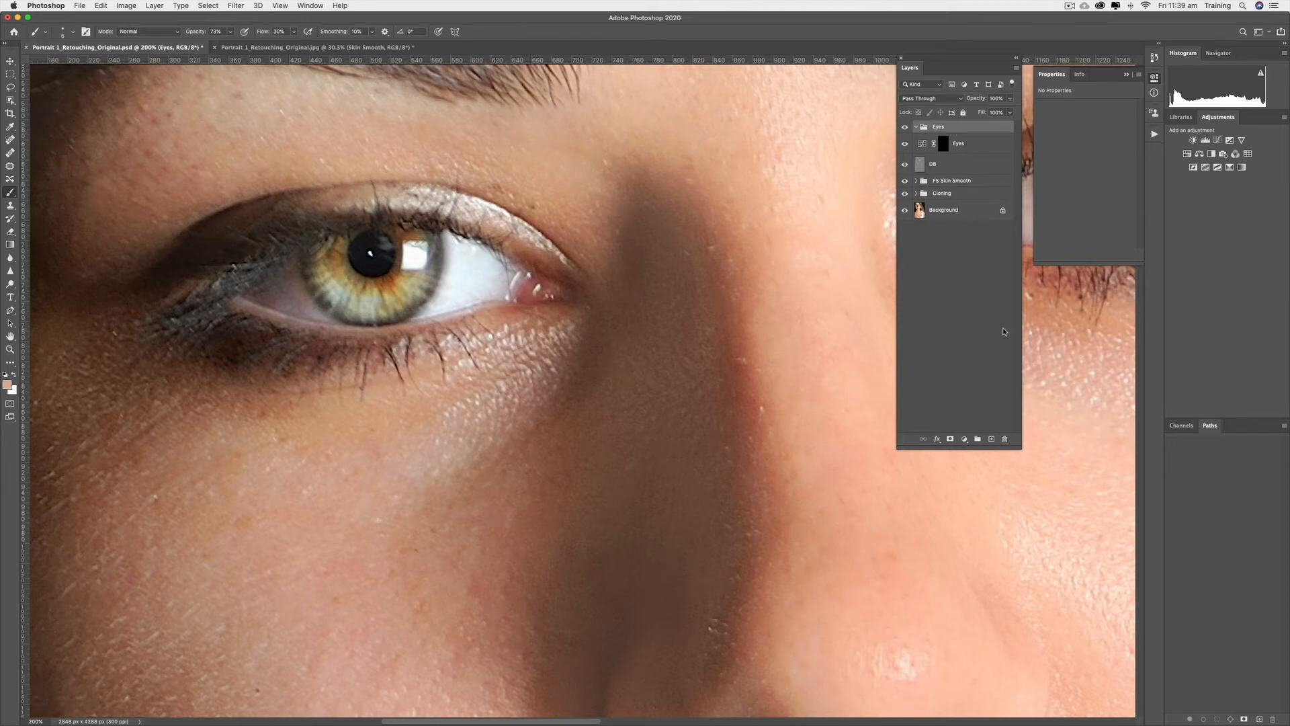
{"action": "left_click", "coordinate": [950, 438]}
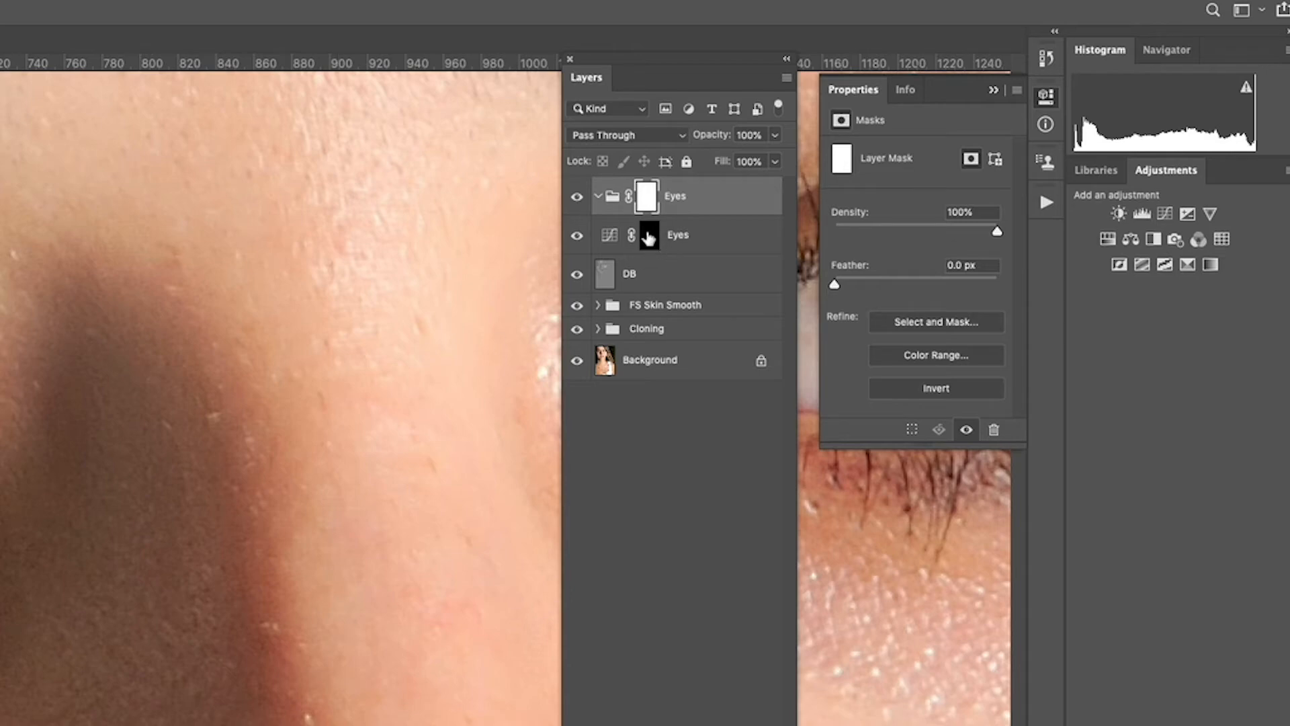
Move the Eyes Curves layer into the Eyes group and target the group's mask
{"action": "left_click", "coordinate": [684, 241]}
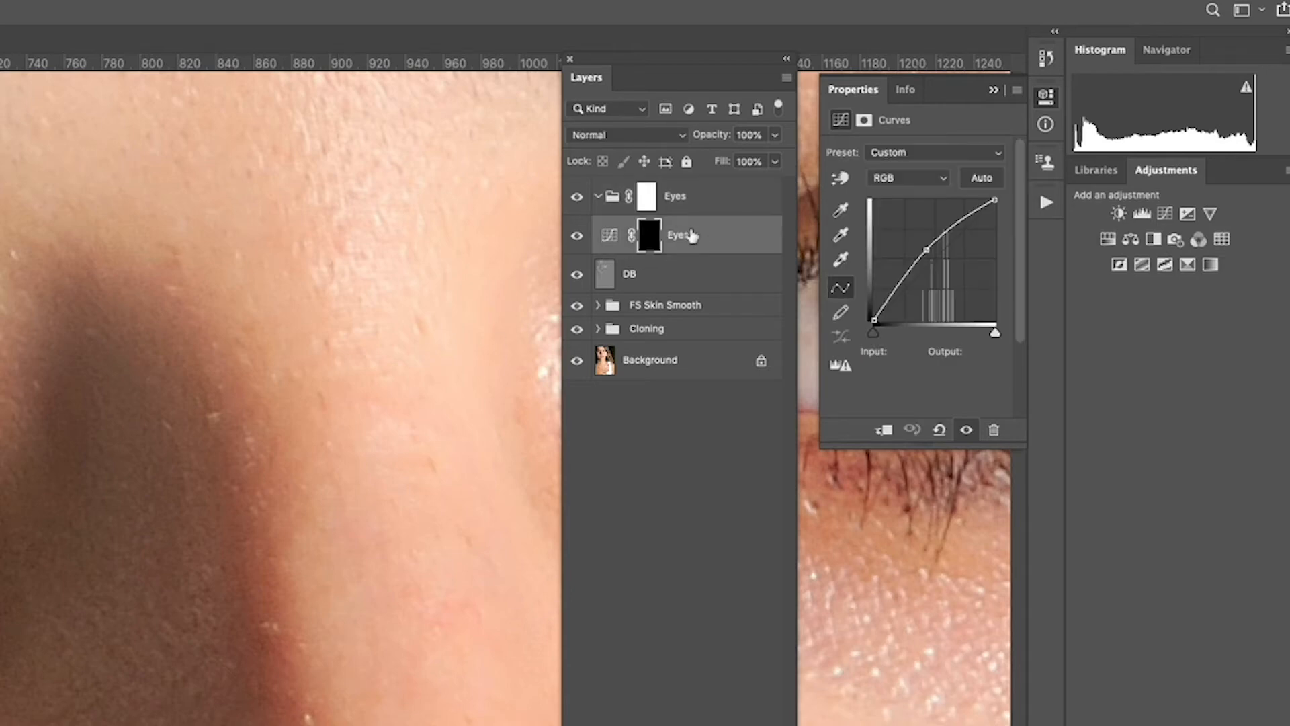
{"action": "left_click_drag", "start_coordinate": [702, 240], "coordinate": [702, 214]}
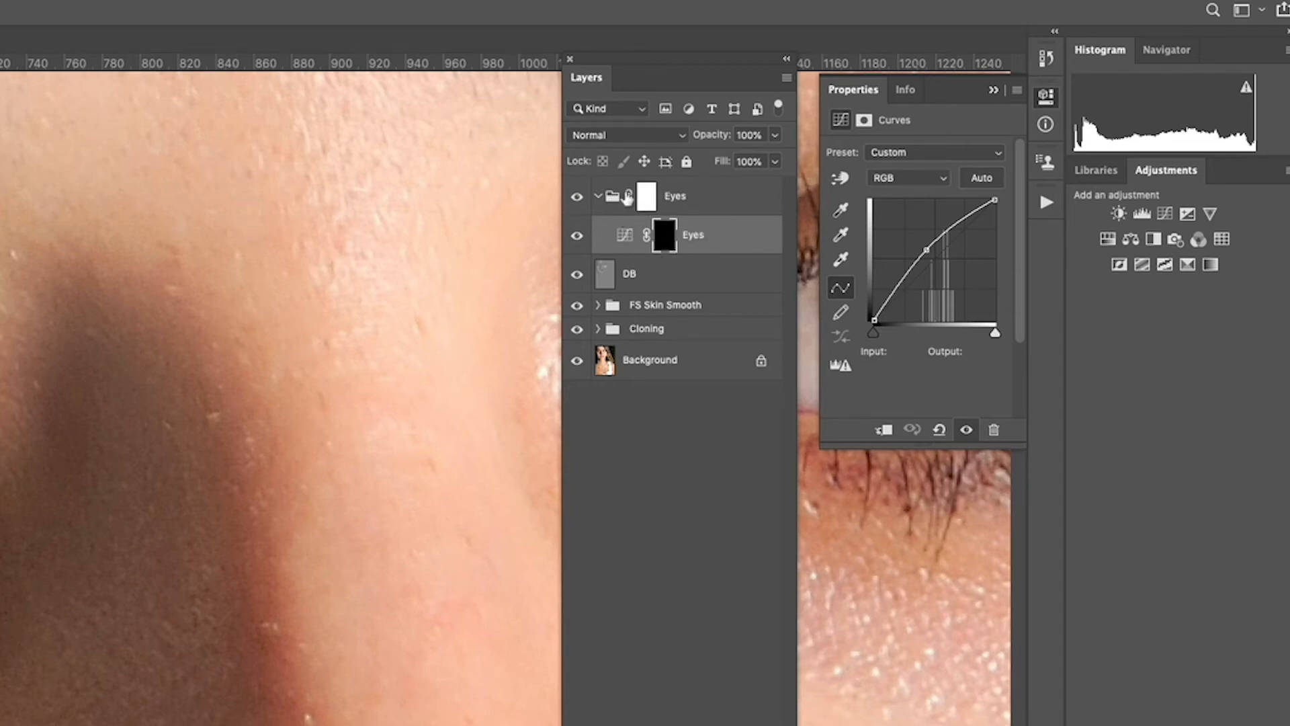
{"action": "left_click", "coordinate": [597, 196]}
{"action": "left_click", "coordinate": [598, 196]}
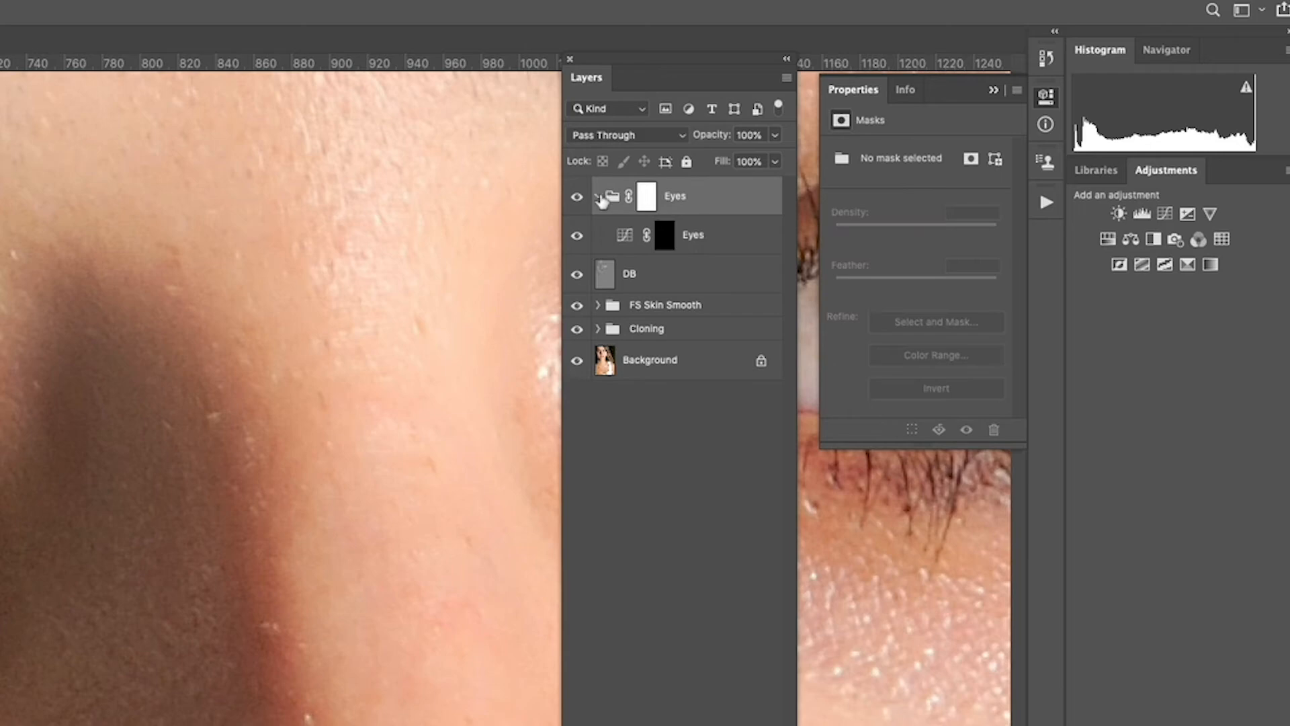
{"action": "left_click", "coordinate": [645, 199]}
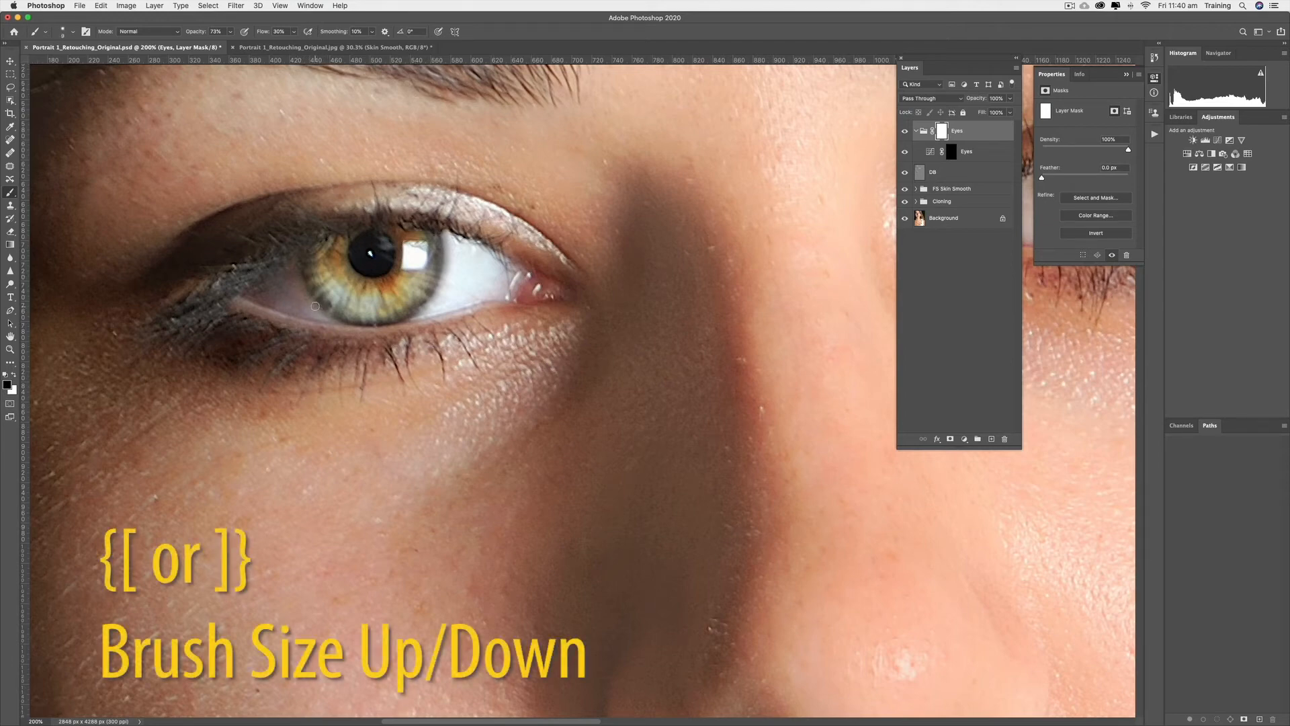
Enlarge the brush to 25 px and raise its opacity to 100%
{"action": "key", "text": "bracketright"}
{"action": "key", "text": "bracketright"}
{"action": "key", "text": "bracketright"}
{"action": "left_click_drag", "start_coordinate": [230, 32], "coordinate": [246, 23]}
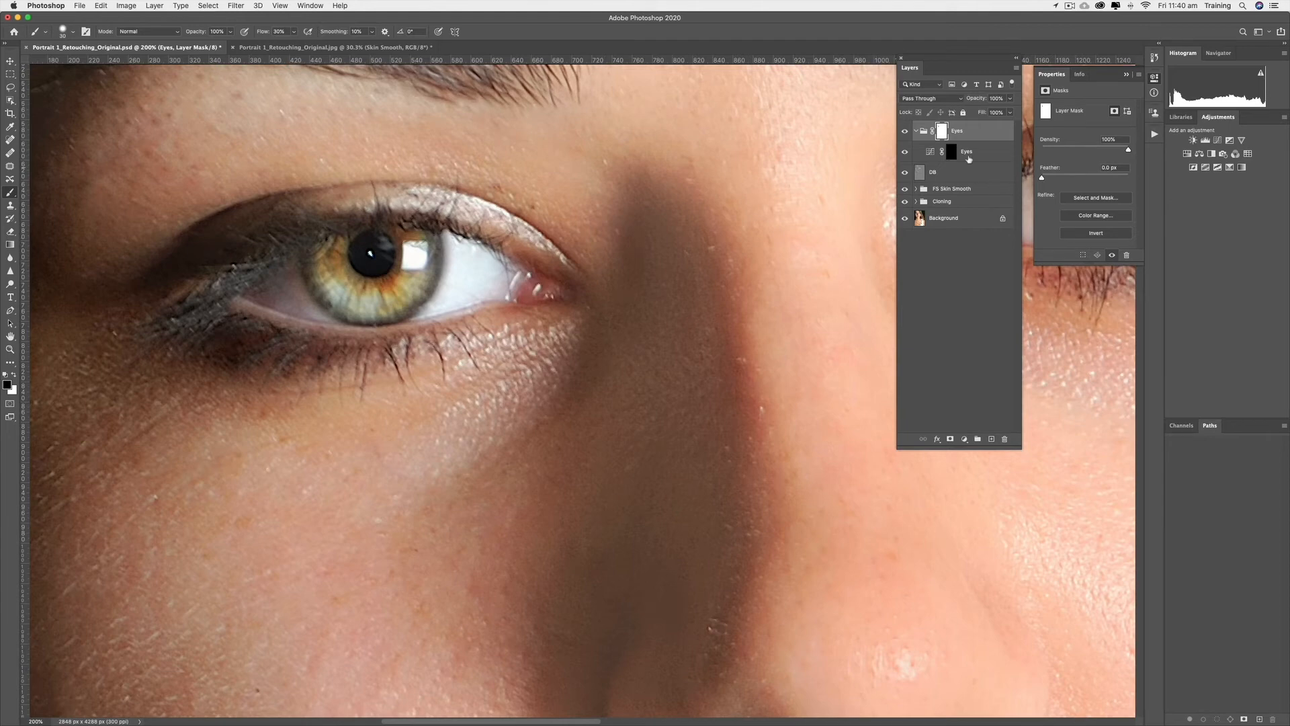
Select the Eyes Curves adjustment and reshape the Green channel curve
{"action": "left_click", "coordinate": [932, 153]}
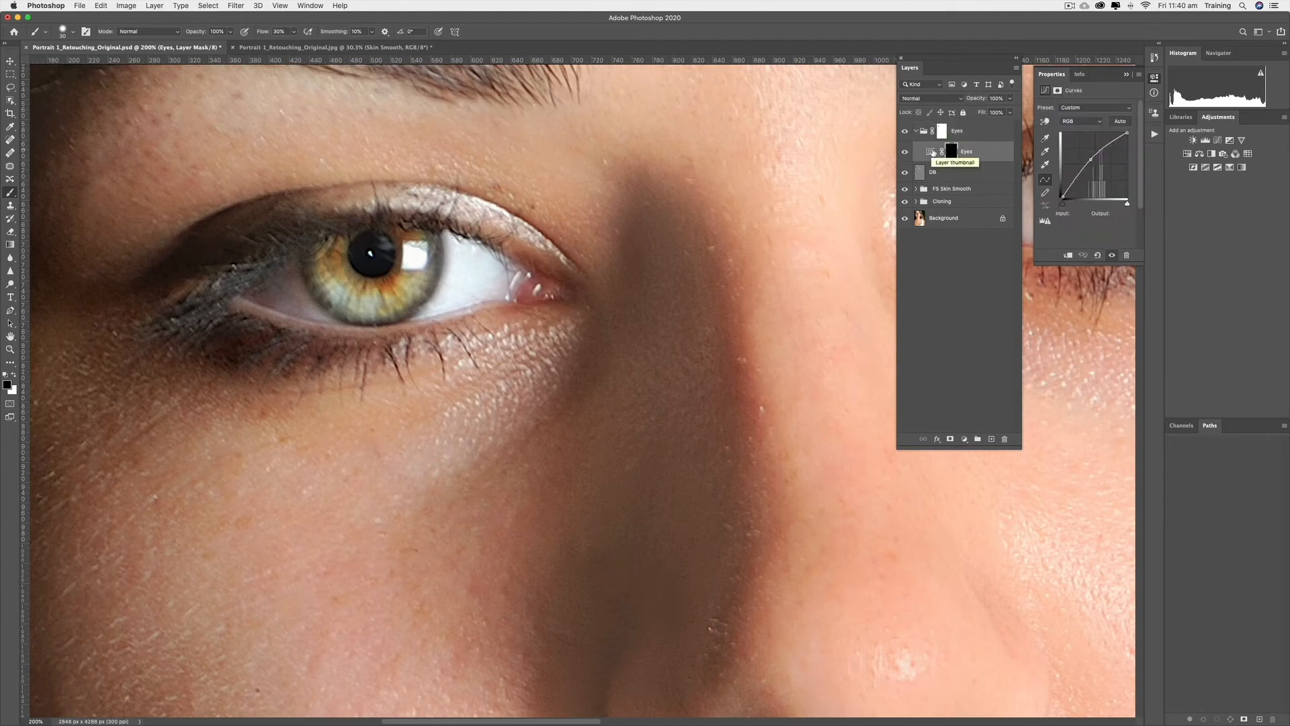
{"action": "left_click", "coordinate": [931, 154]}
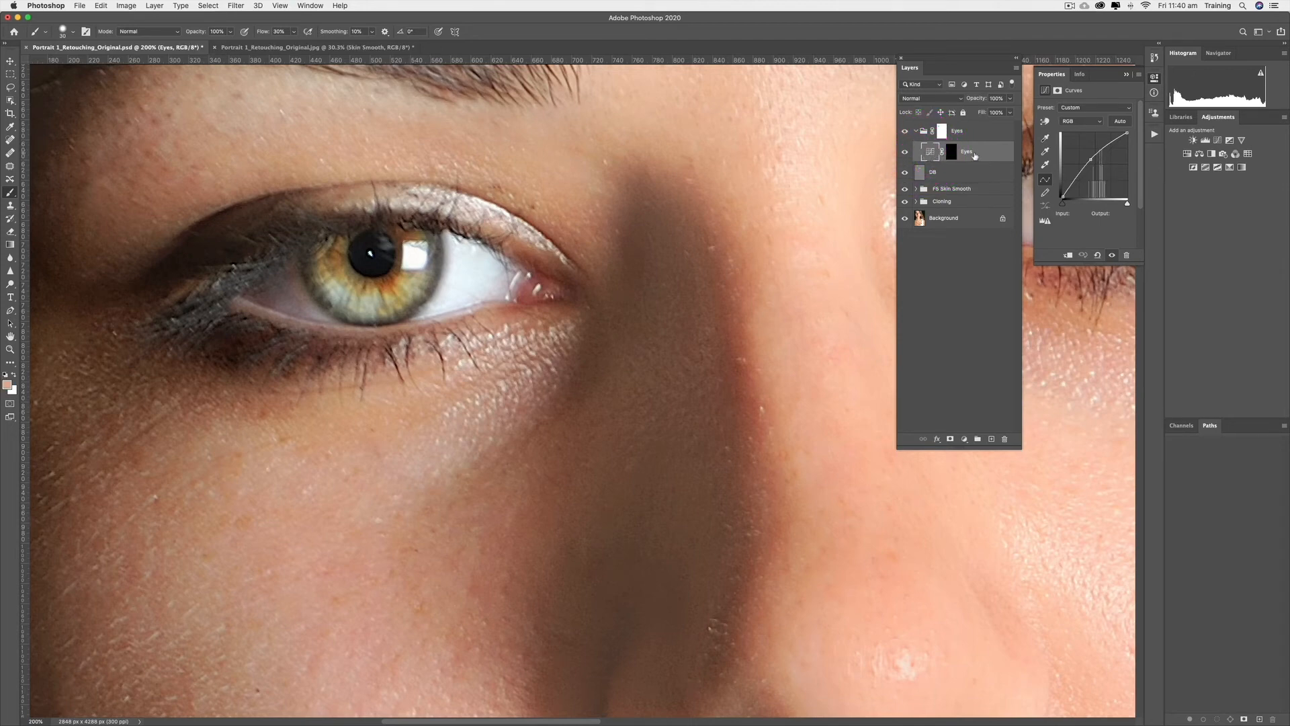
{"action": "left_click", "coordinate": [1098, 124]}
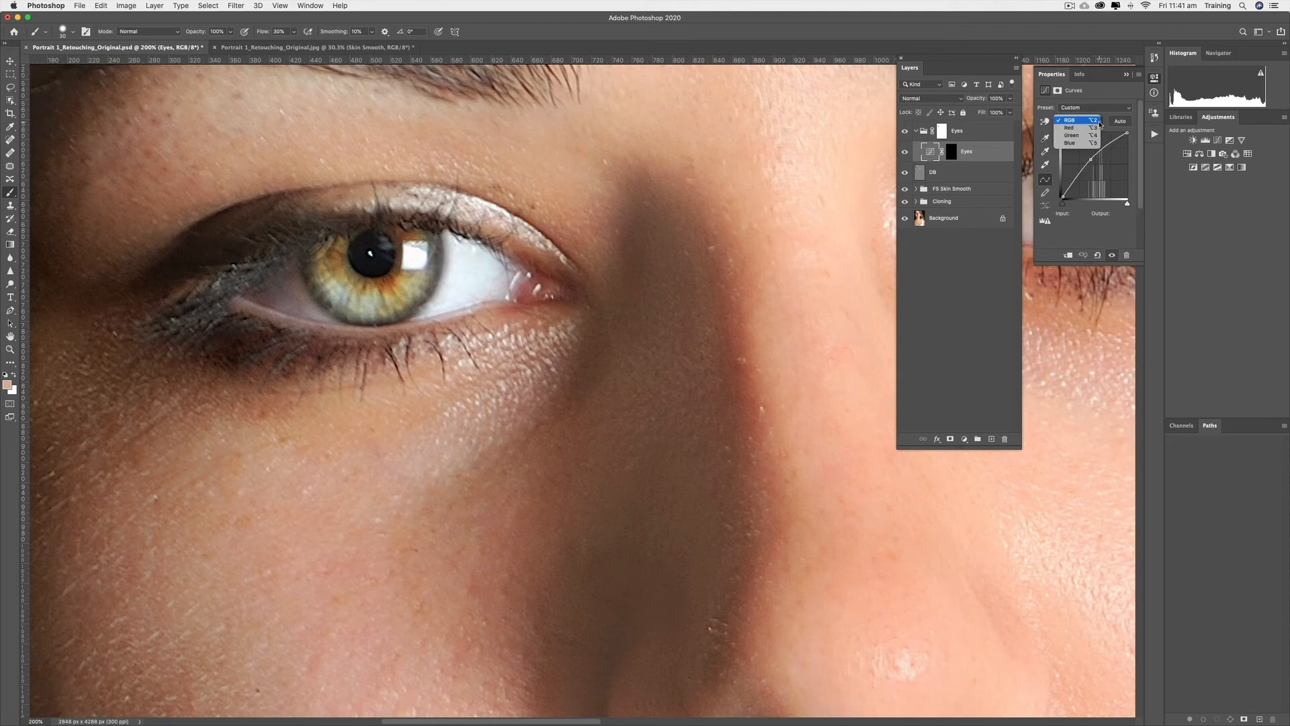
{"action": "left_click", "coordinate": [1086, 138]}
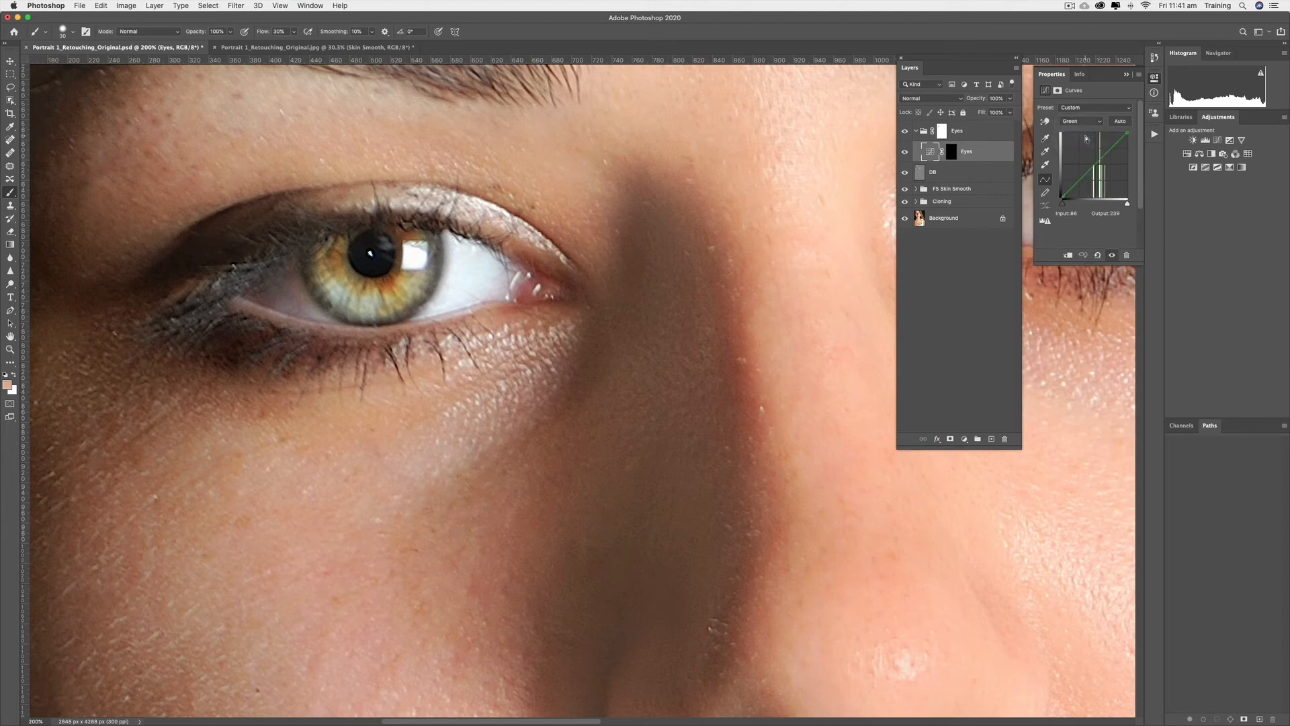
{"action": "left_click_drag", "start_coordinate": [1094, 164], "coordinate": [1089, 154]}
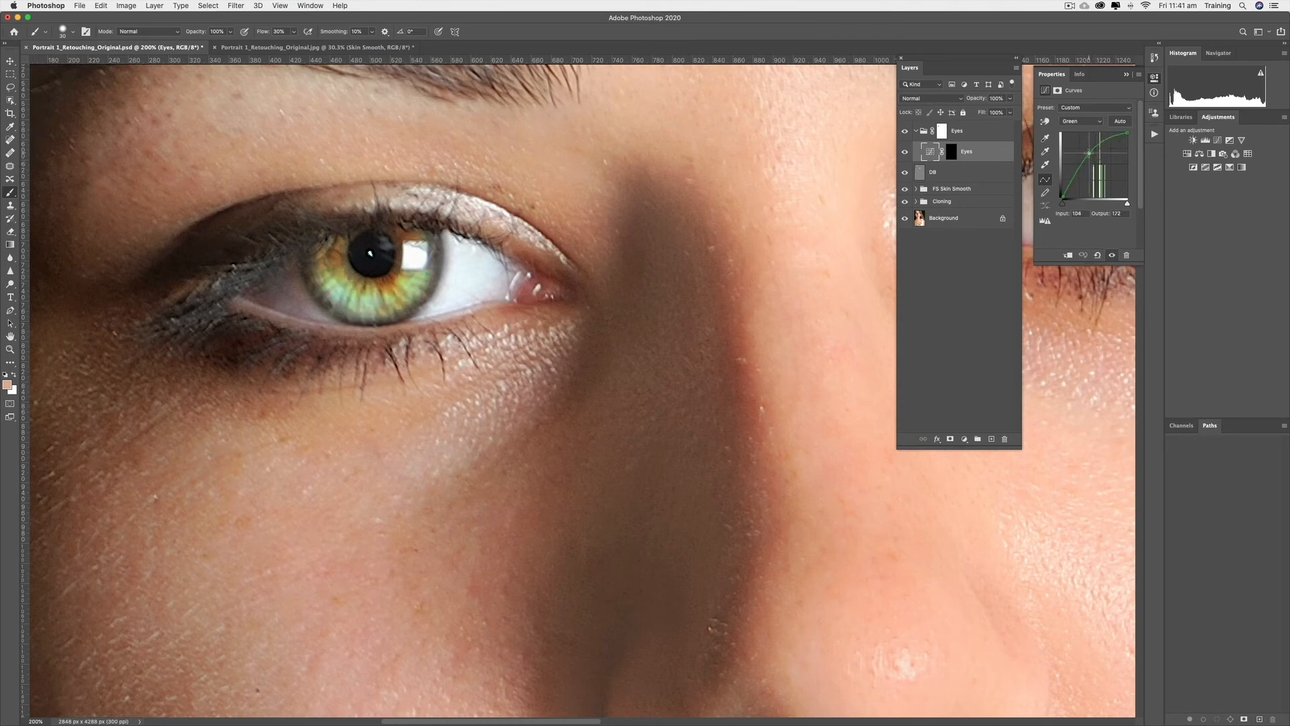
{"action": "mouse_move", "coordinate": [1089, 153]}
{"action": "left_mouse_down"}
{"action": "mouse_move", "coordinate": [1094, 176]}
{"action": "mouse_move", "coordinate": [1092, 161]}
{"action": "left_mouse_up"}
Nudge the Blue channel curve, then lift the Red curve slightly to warm the iris
{"action": "left_click", "coordinate": [1098, 121]}
{"action": "left_click", "coordinate": [1095, 128]}
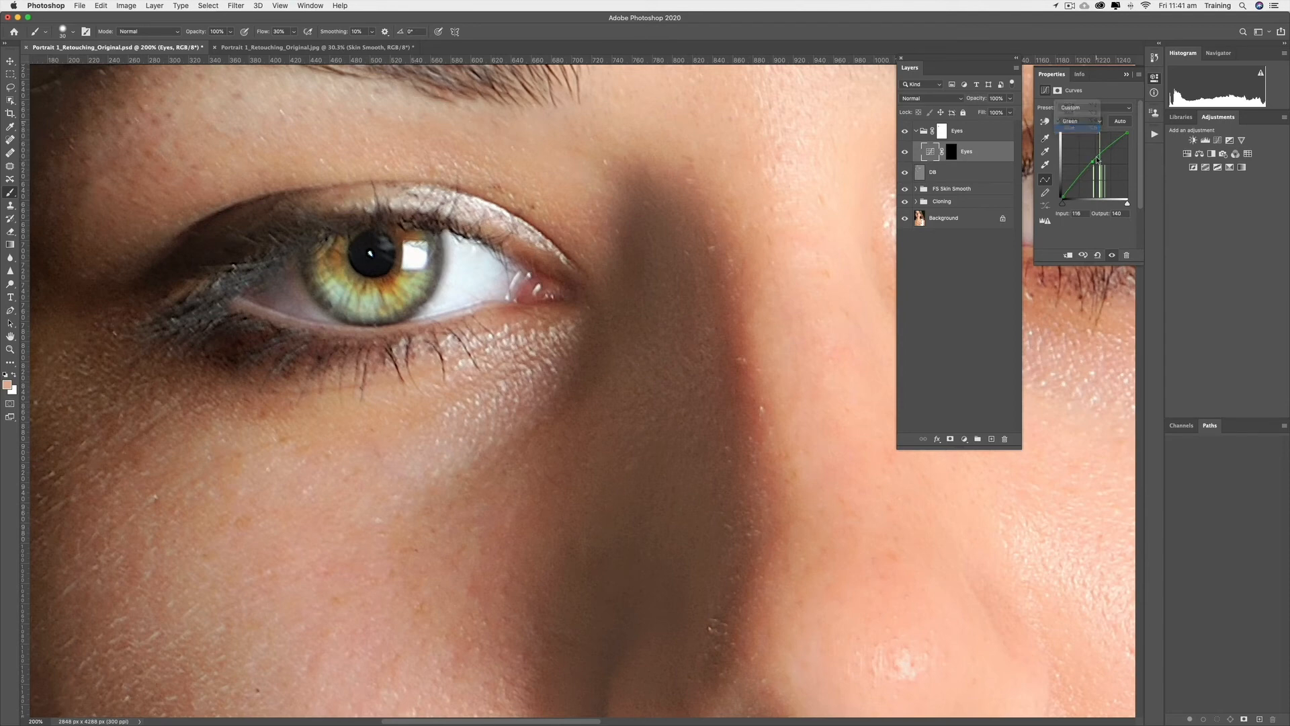
{"action": "left_click_drag", "start_coordinate": [1094, 163], "coordinate": [1095, 164]}
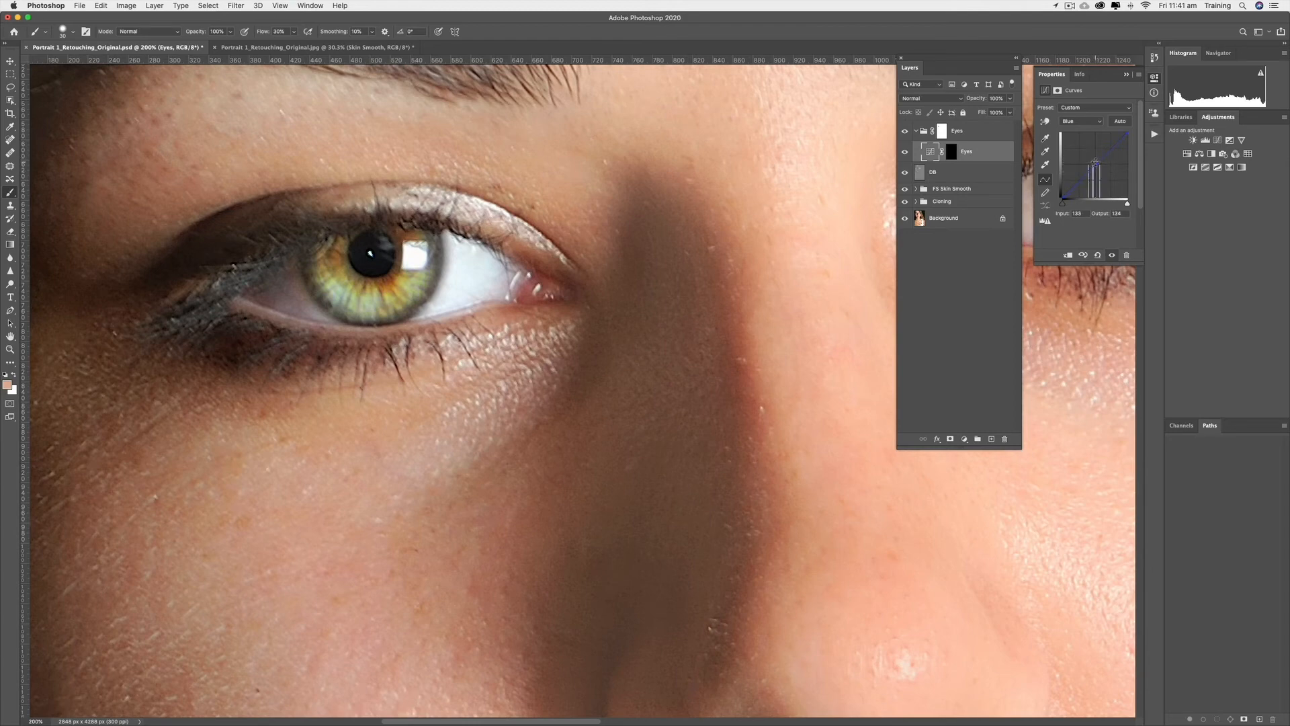
{"action": "left_click", "coordinate": [1081, 122]}
{"action": "left_click", "coordinate": [1072, 105]}
{"action": "left_click_drag", "start_coordinate": [1094, 164], "coordinate": [1095, 164]}
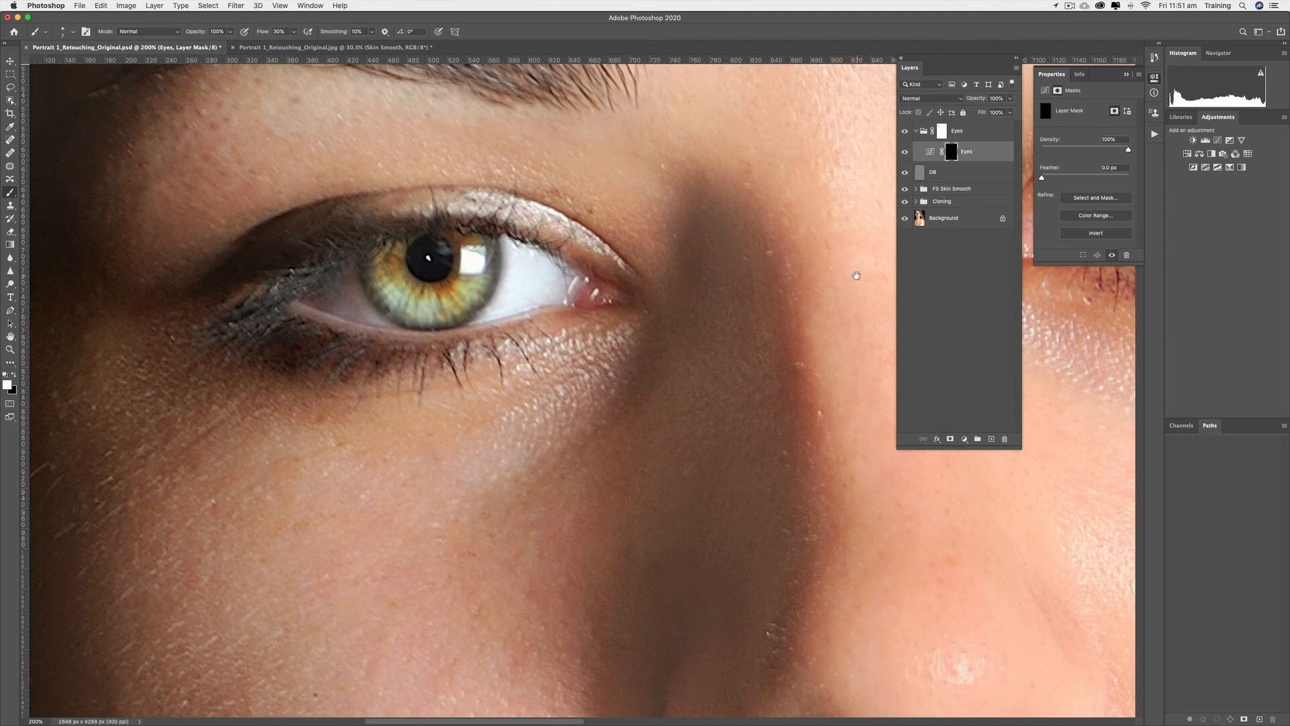
Pan the view across to the other eye
{"action": "left_click_drag", "start_coordinate": [839, 272], "coordinate": [571, 279]}
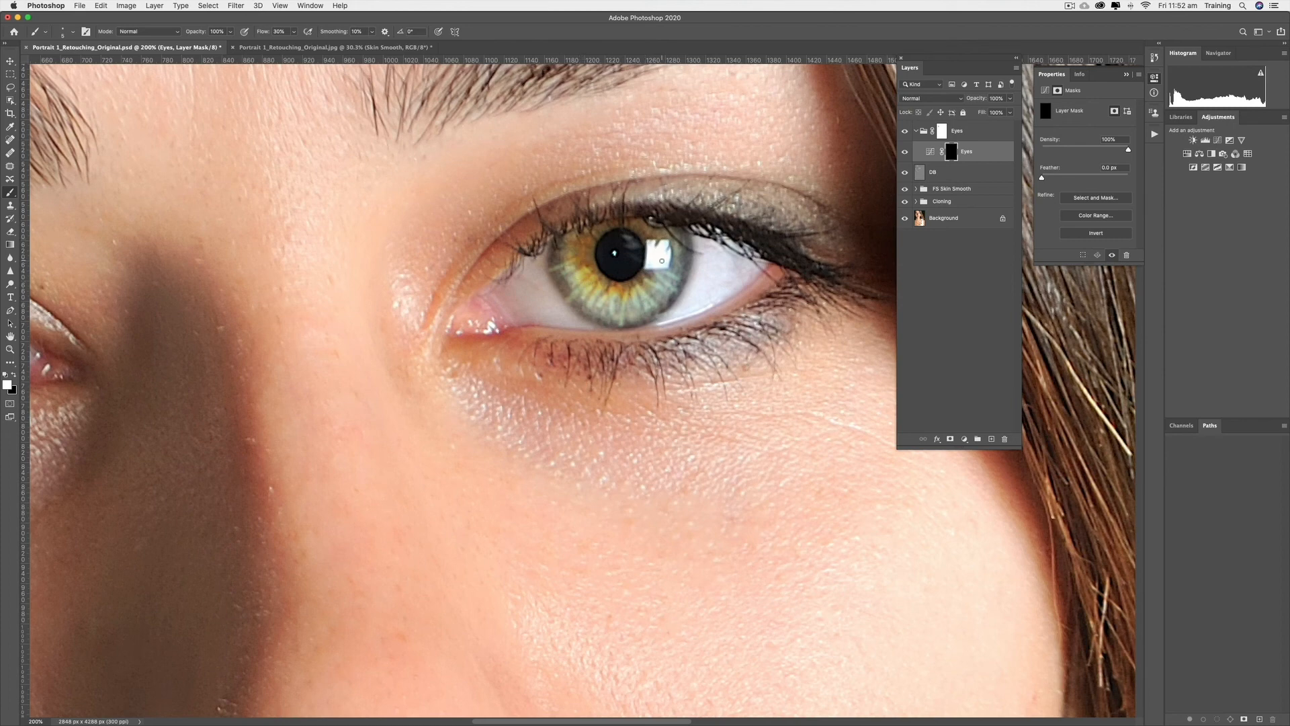
Target the Eyes group mask with a black size-30 brush, then fit the portrait on screen
{"action": "left_click", "coordinate": [941, 131]}
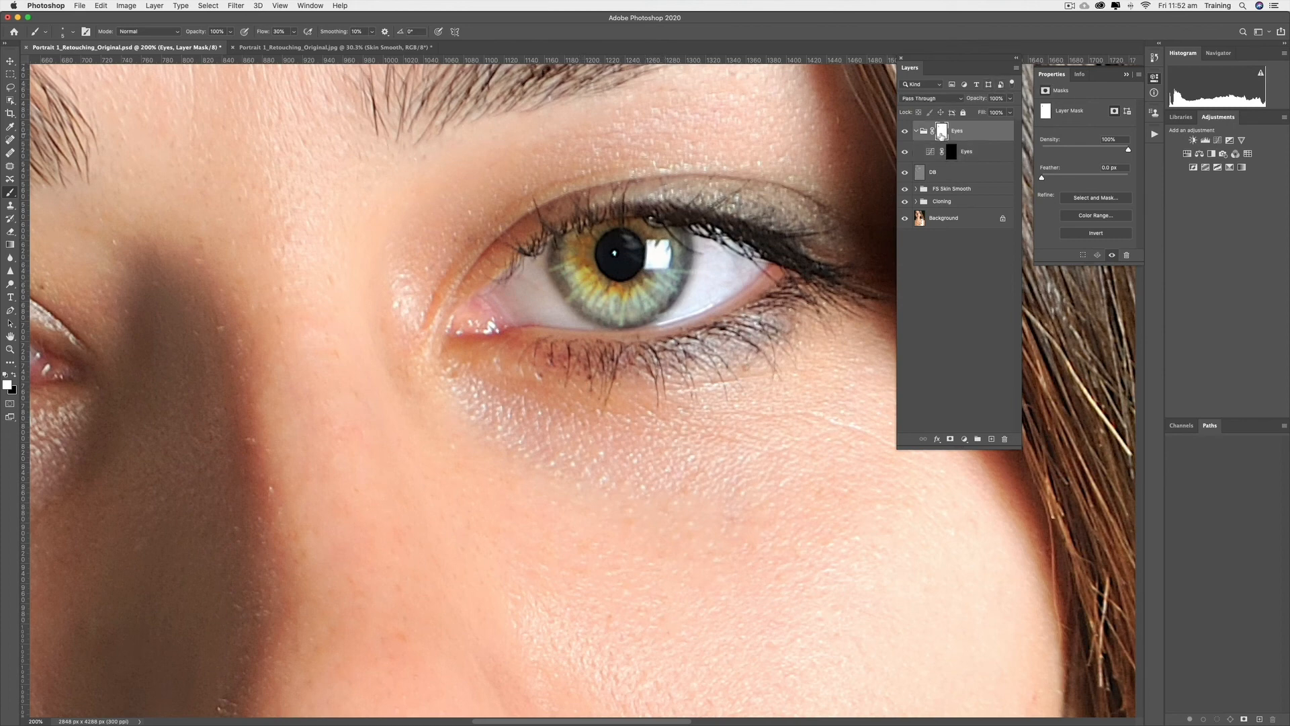
{"action": "left_click", "coordinate": [13, 377]}
{"action": "key", "text": "bracketright"}
{"action": "key", "text": "bracketright"}
{"action": "key", "text": "bracketright"}
{"action": "key", "text": "bracketright"}
{"action": "key", "text": "bracketright"}
{"action": "key", "text": "bracketright"}
{"action": "key", "text": "bracketright"}
{"action": "key", "text": "bracketright"}
{"action": "key", "text": "bracketright"}
{"action": "key", "text": "bracketright"}
{"action": "key", "text": "super+0"}
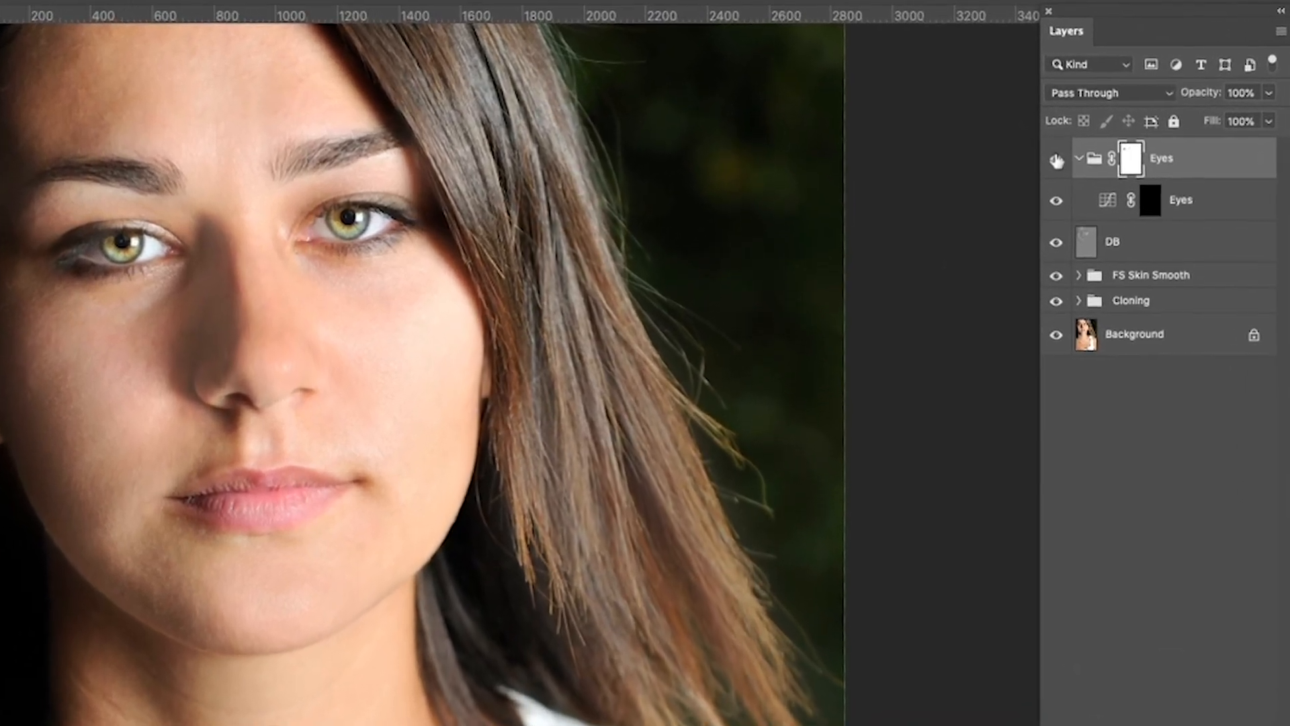
{"action": "left_click", "coordinate": [1057, 160]}
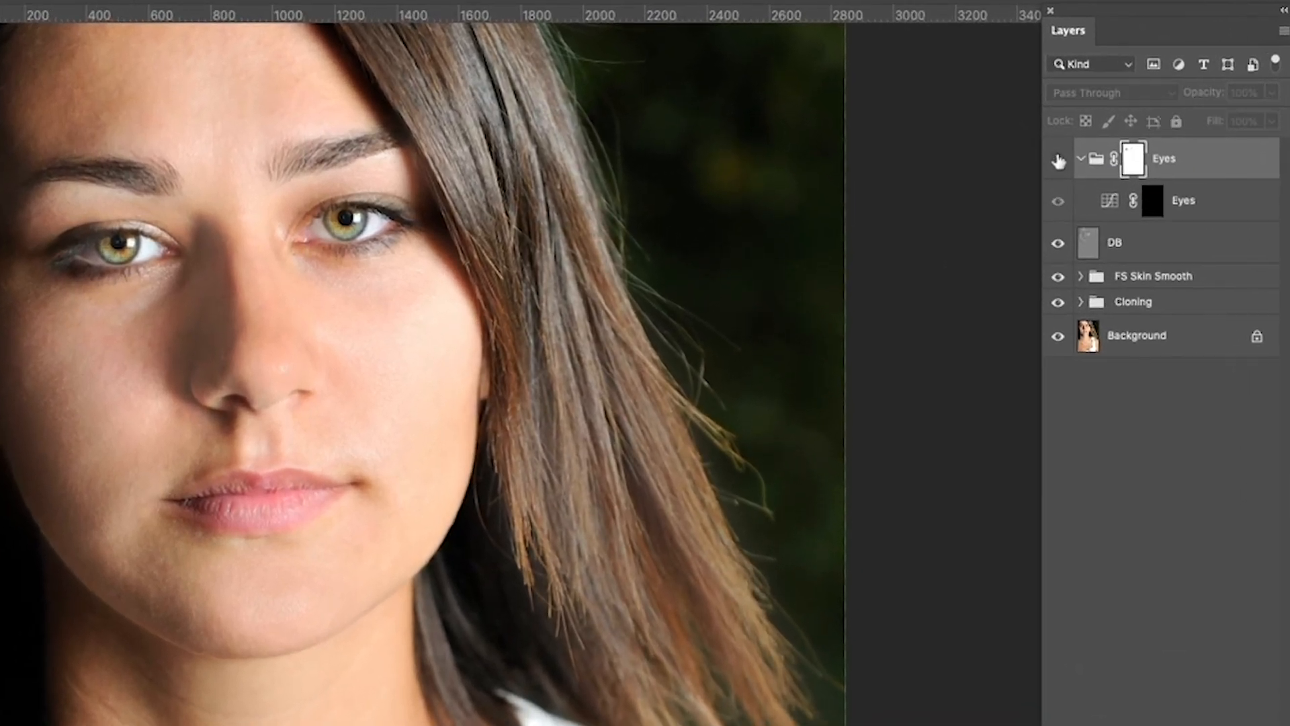
{"action": "left_click", "coordinate": [1058, 160]}
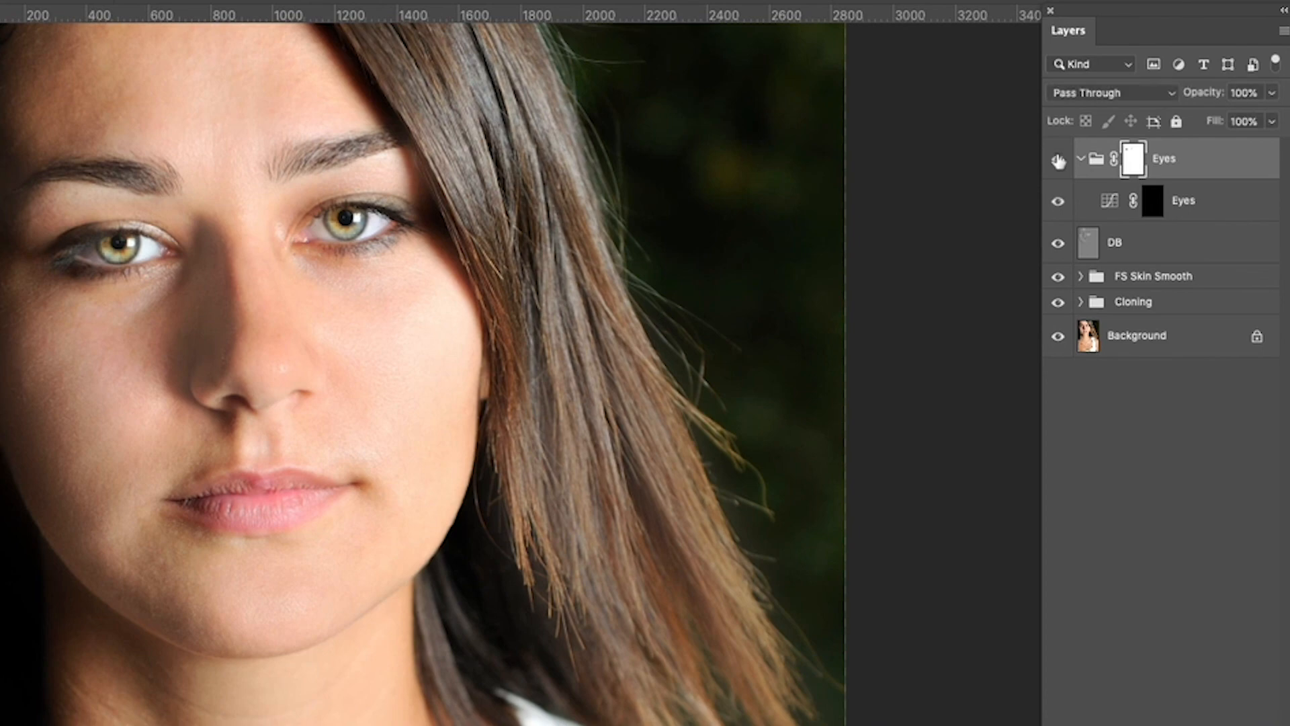
{"action": "left_click", "coordinate": [1058, 159]}
{"action": "left_click", "coordinate": [1058, 160]}
{"action": "left_click", "coordinate": [1212, 158]}
{"action": "left_click", "coordinate": [1272, 92]}
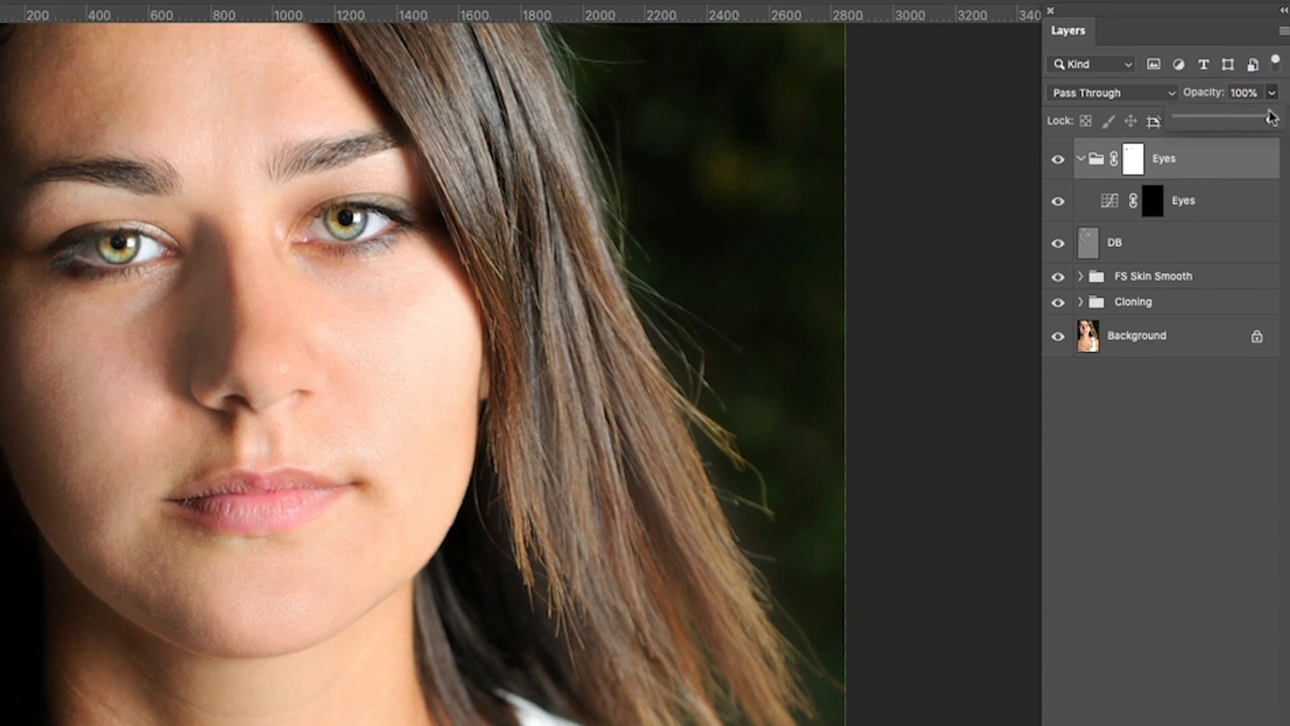
{"action": "left_click_drag", "start_coordinate": [1268, 114], "coordinate": [1249, 121]}
{"action": "left_click_drag", "start_coordinate": [1232, 119], "coordinate": [1273, 119]}
{"action": "left_click", "coordinate": [1248, 41]}
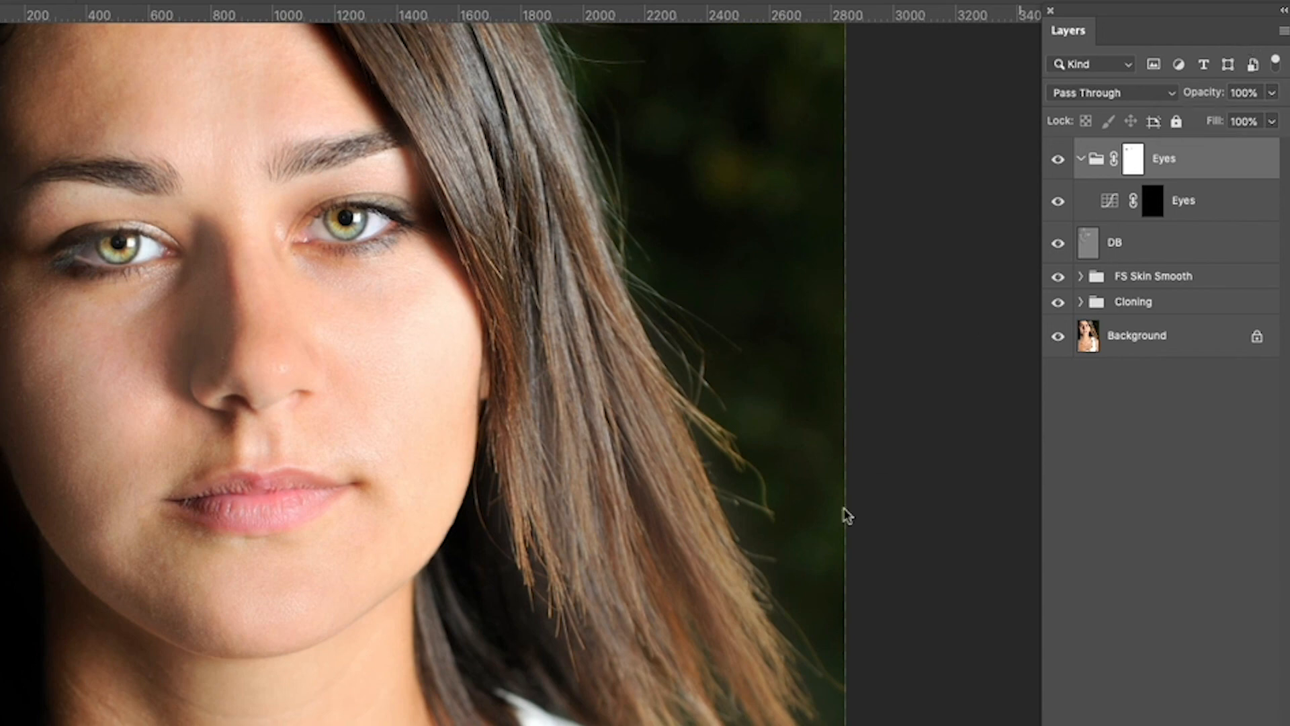